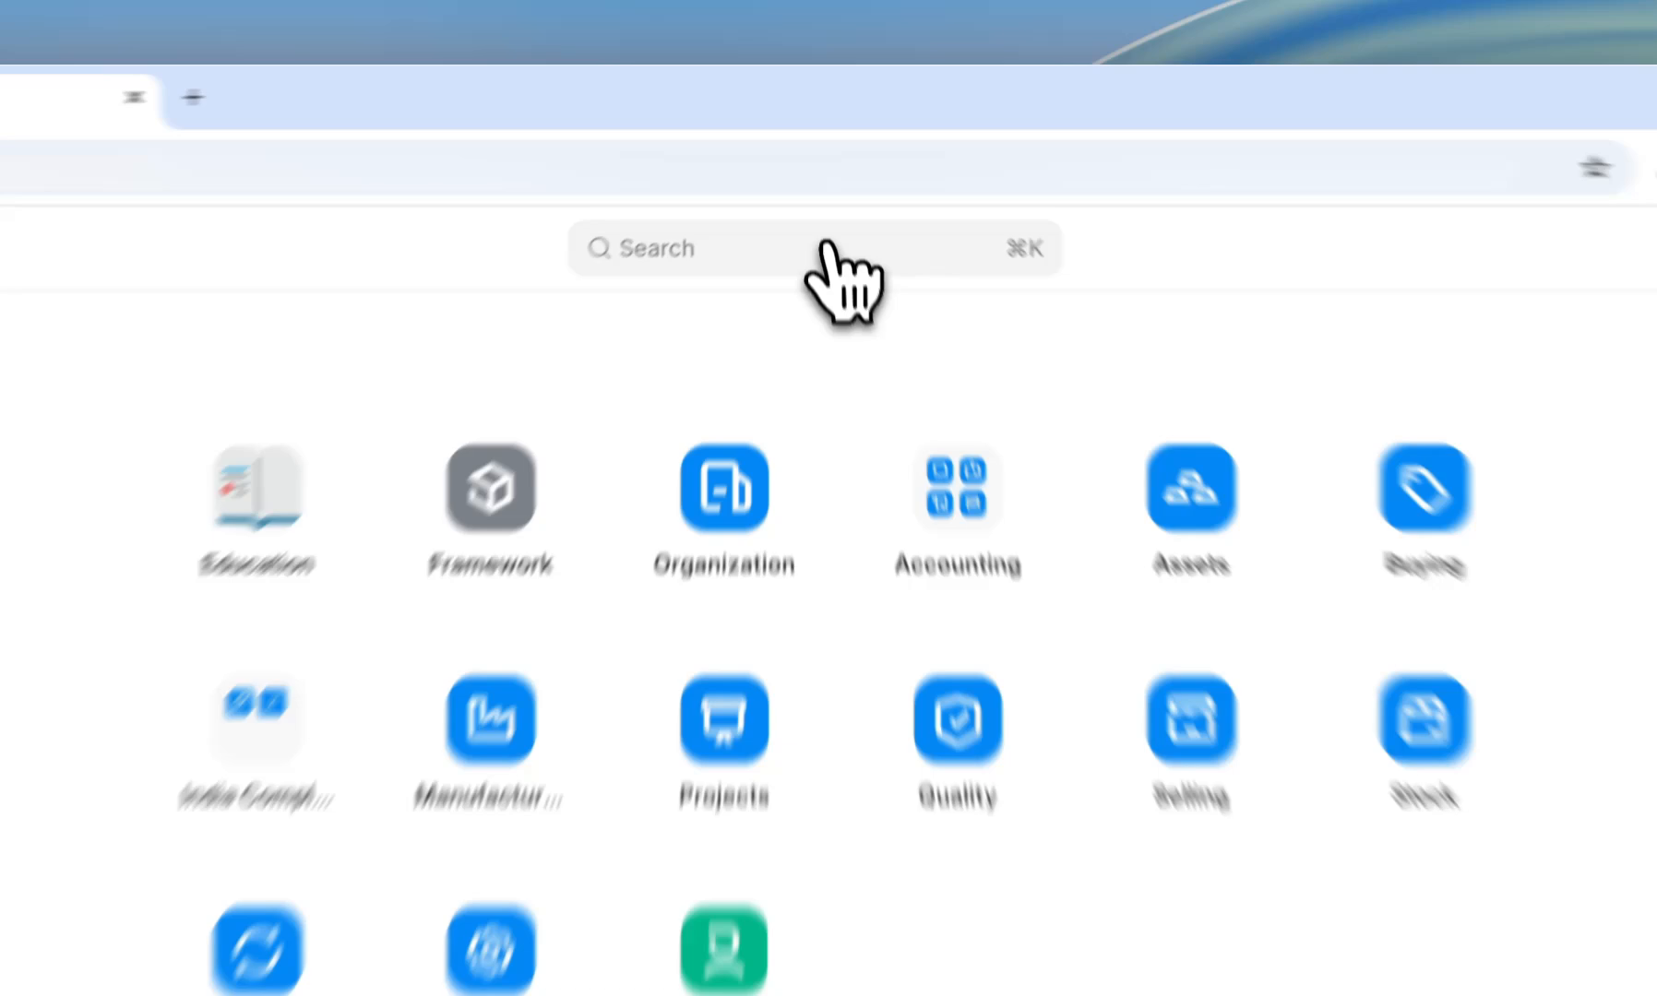
# - Search for "document na" and open Document Naming Settings
pyautogui.click(818, 181)
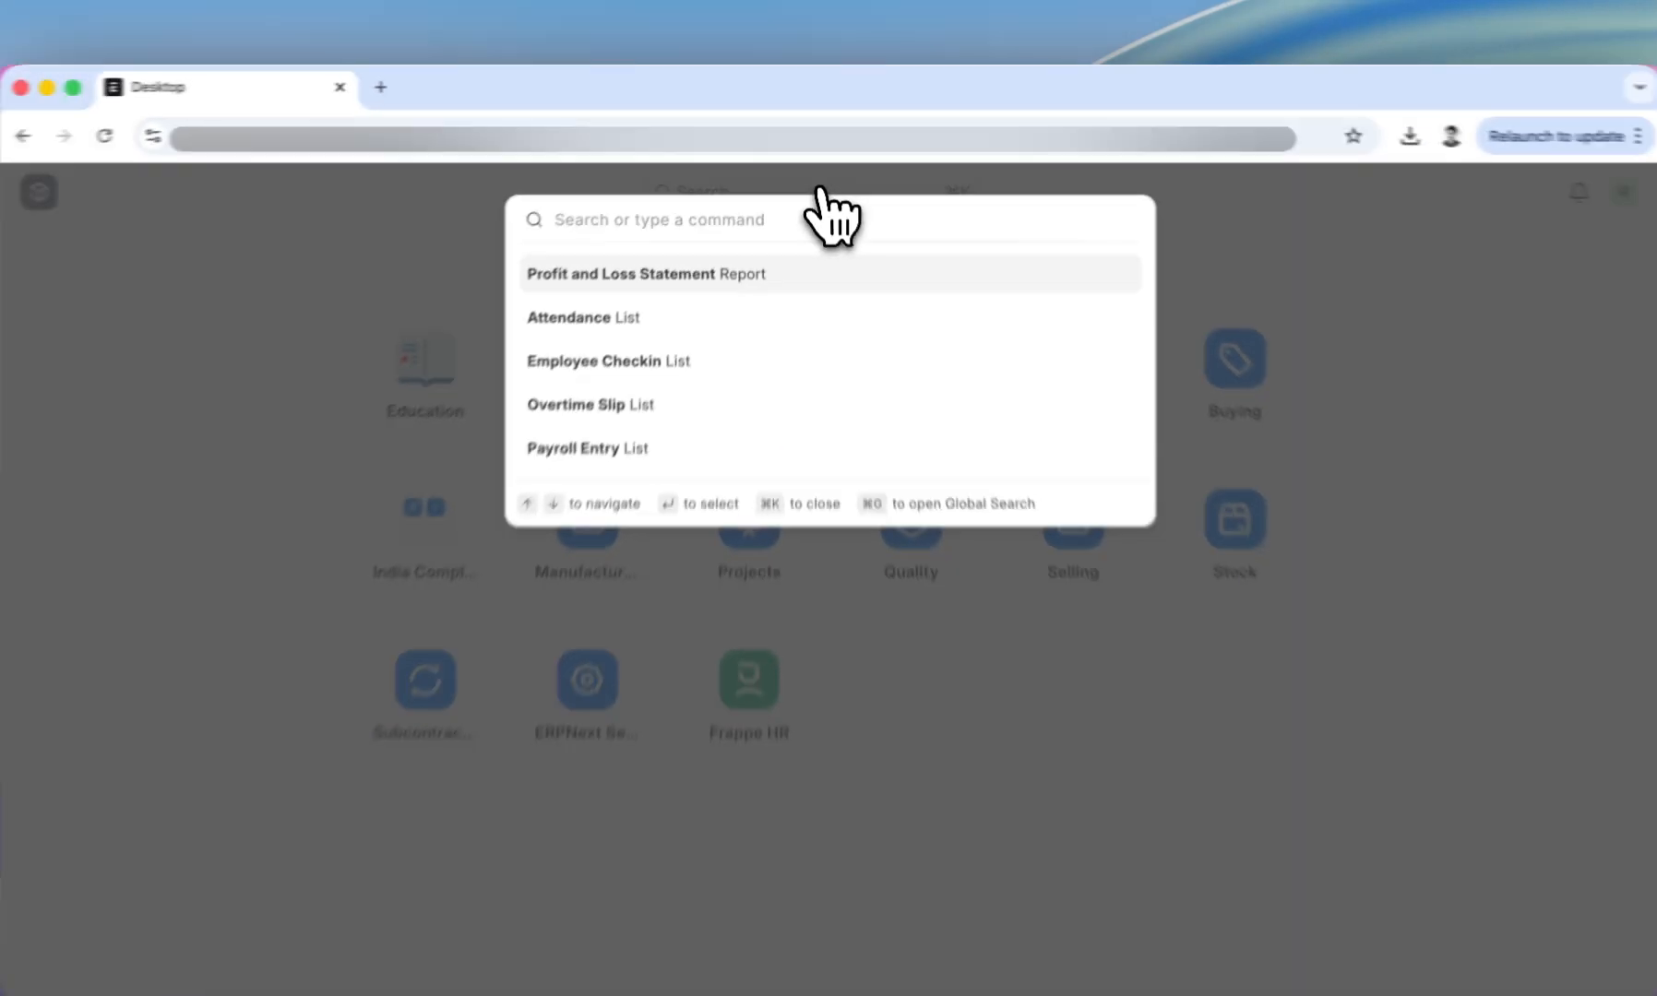
pyautogui.write('docume')
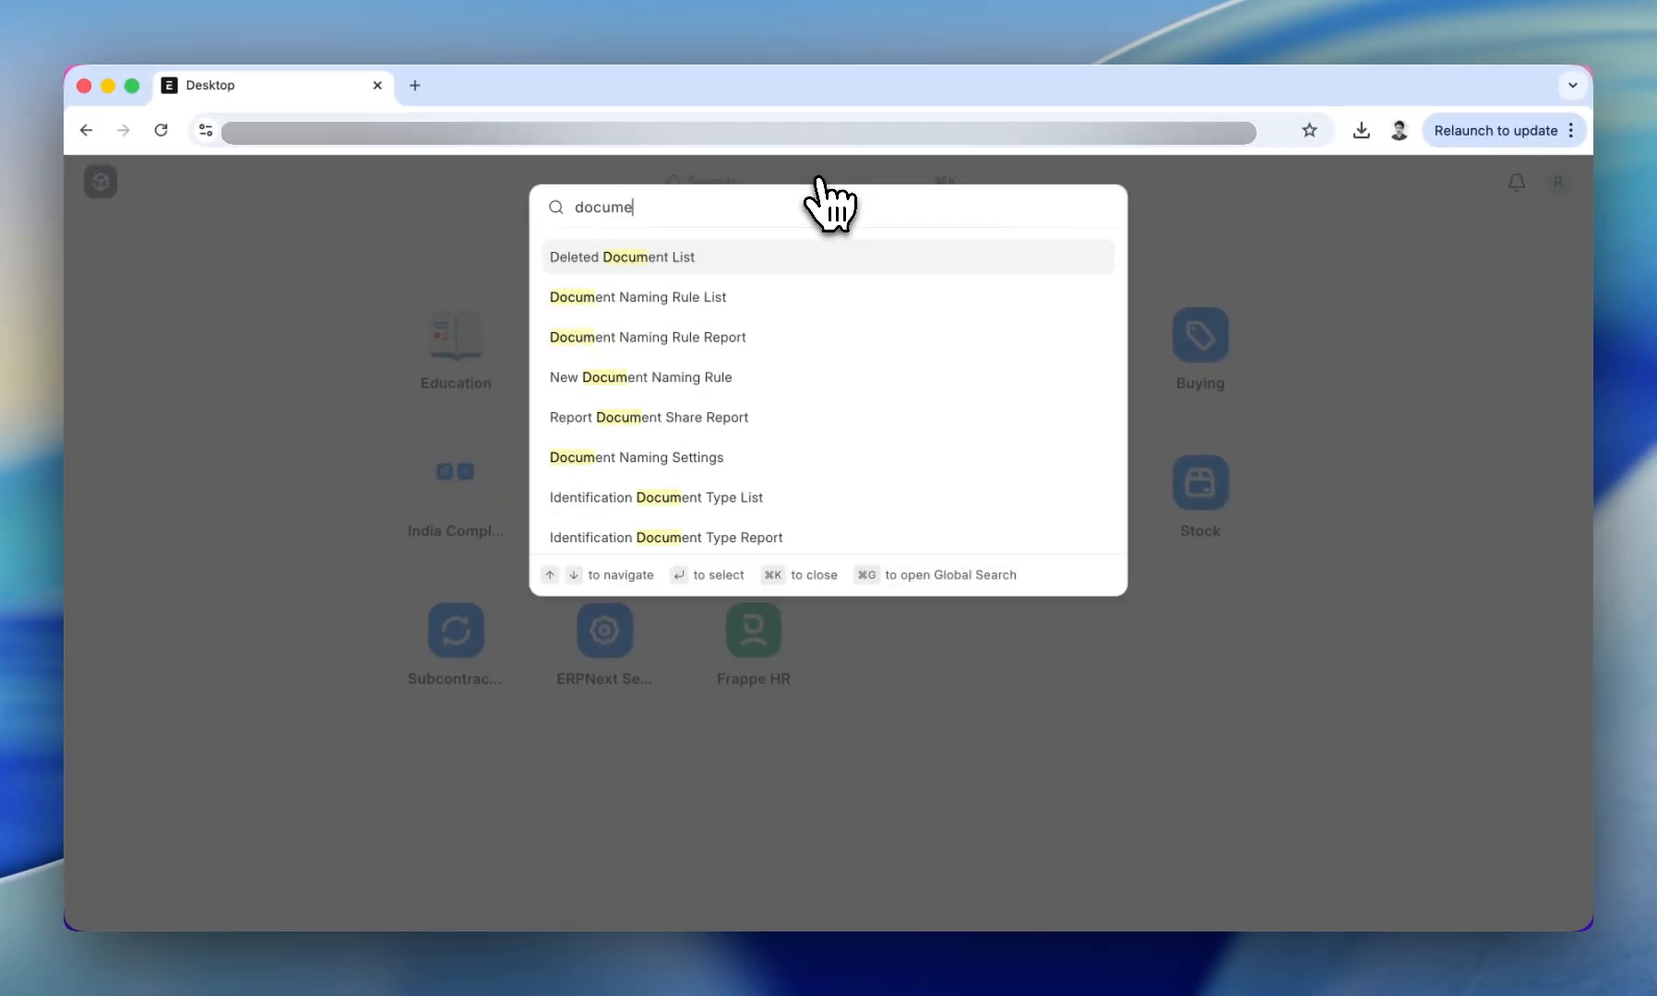
pyautogui.write('nt na')
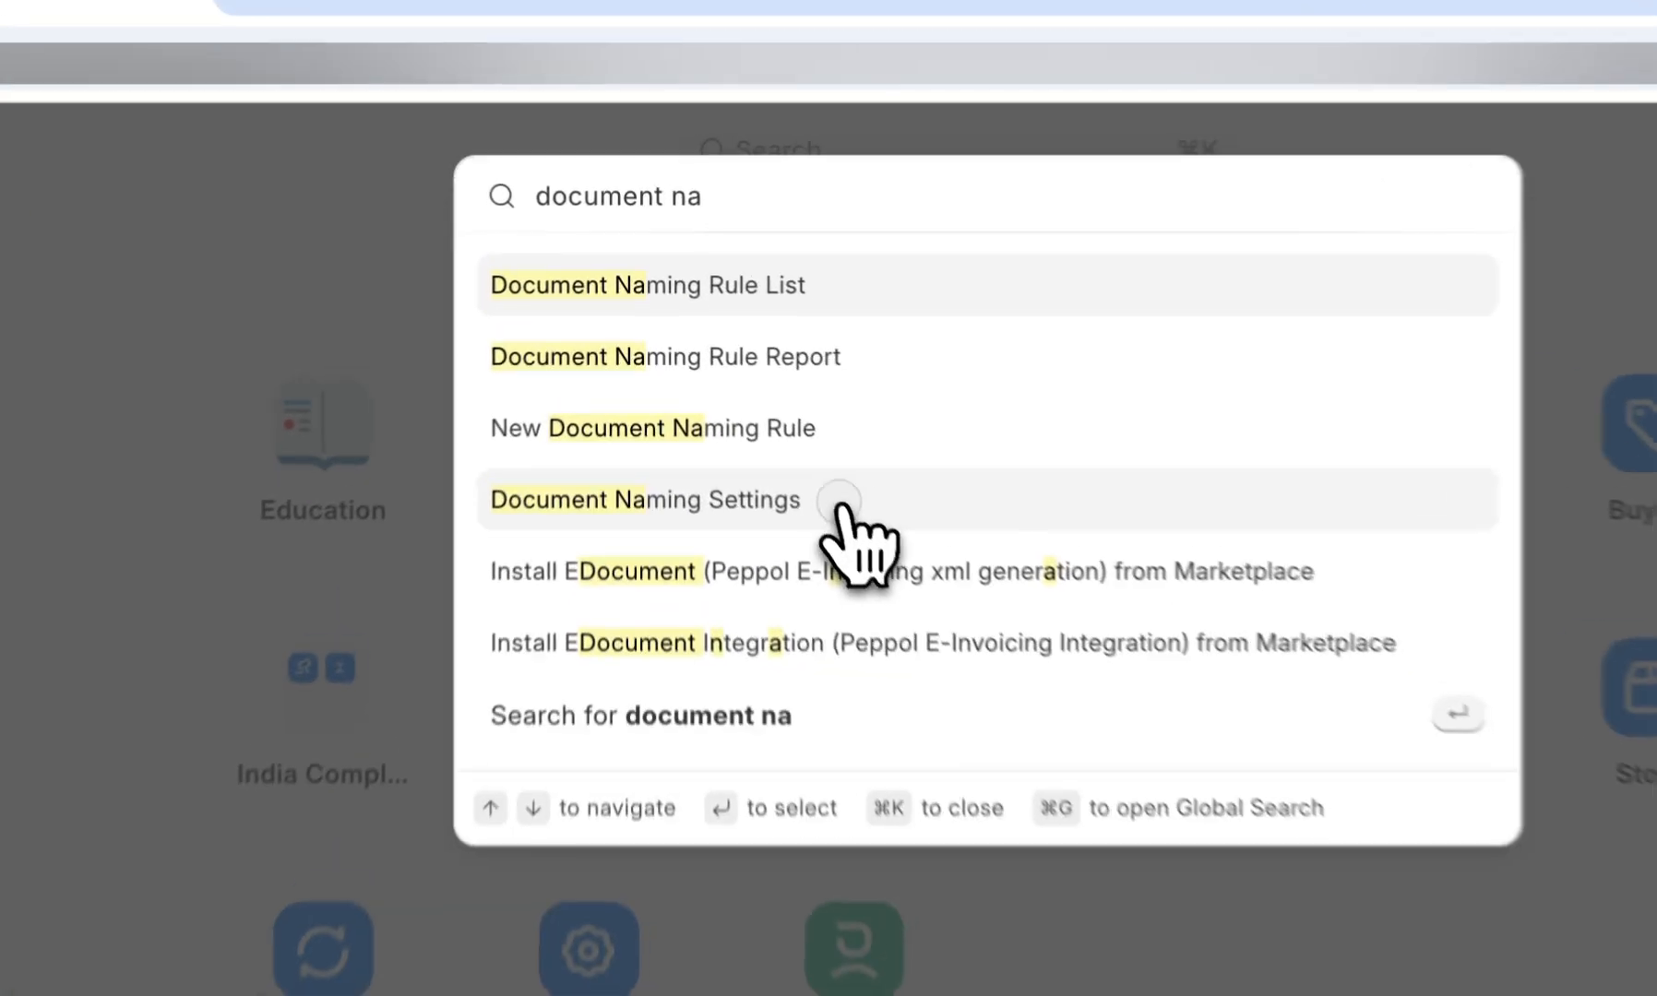
pyautogui.click(729, 378)
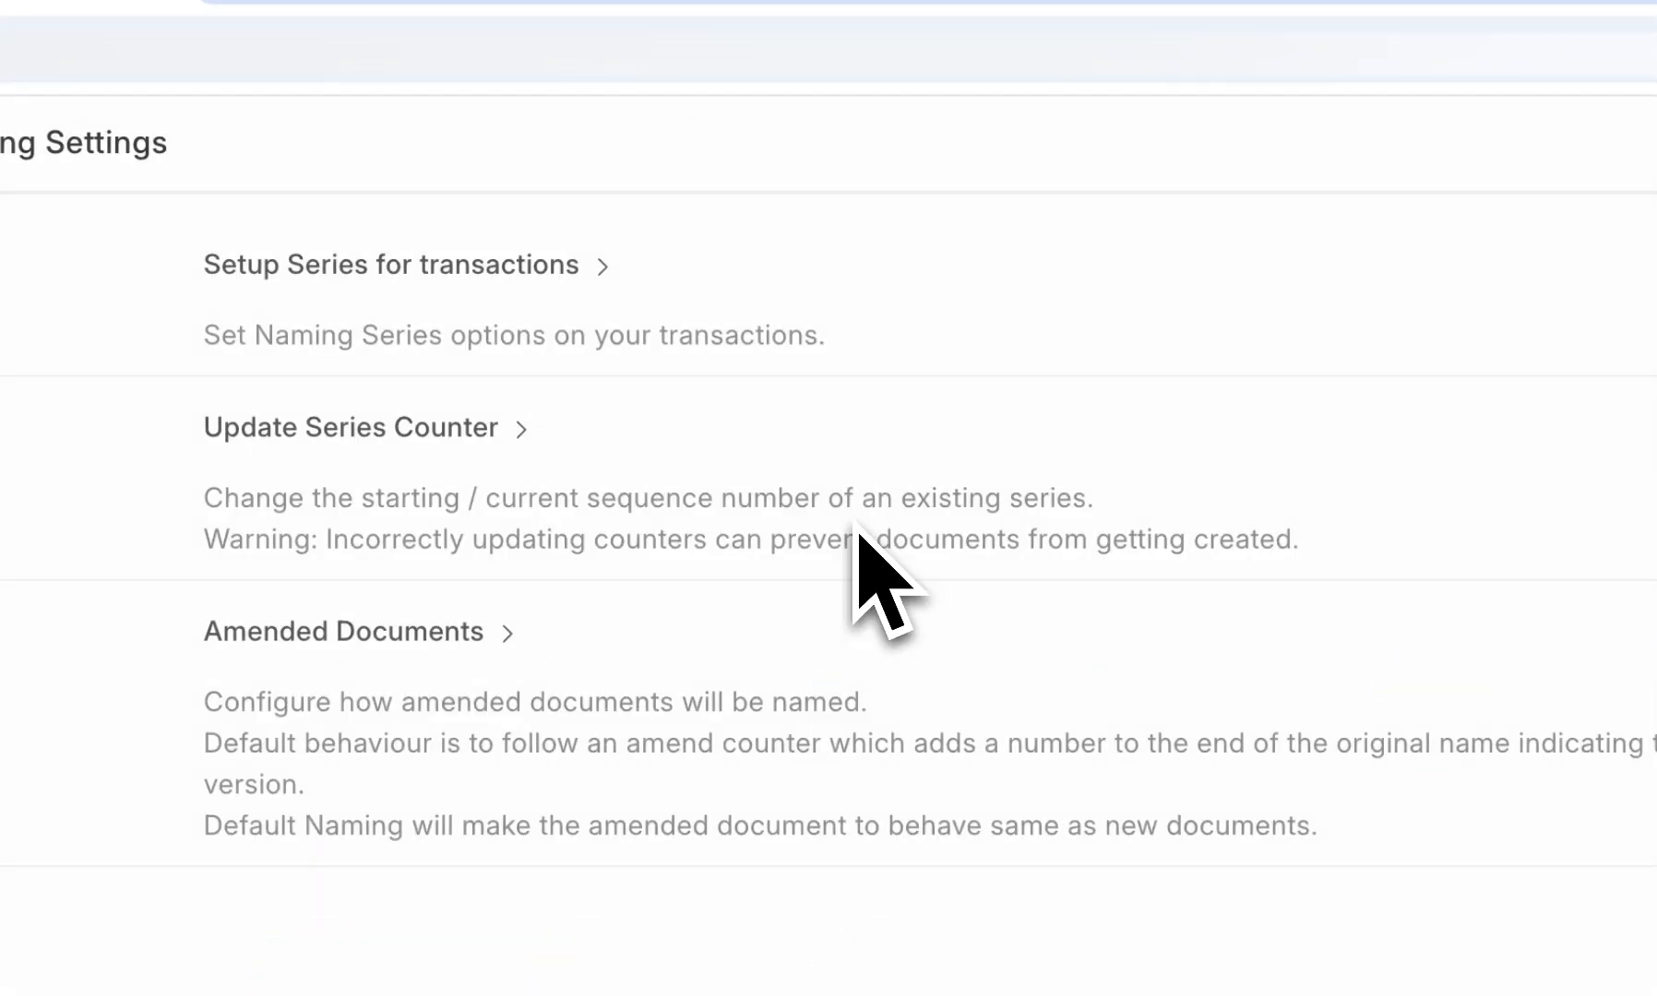
# - Expand the series setup for transactions and select Sales Invoice as the transaction
pyautogui.click(575, 288)
pyautogui.click(506, 470)
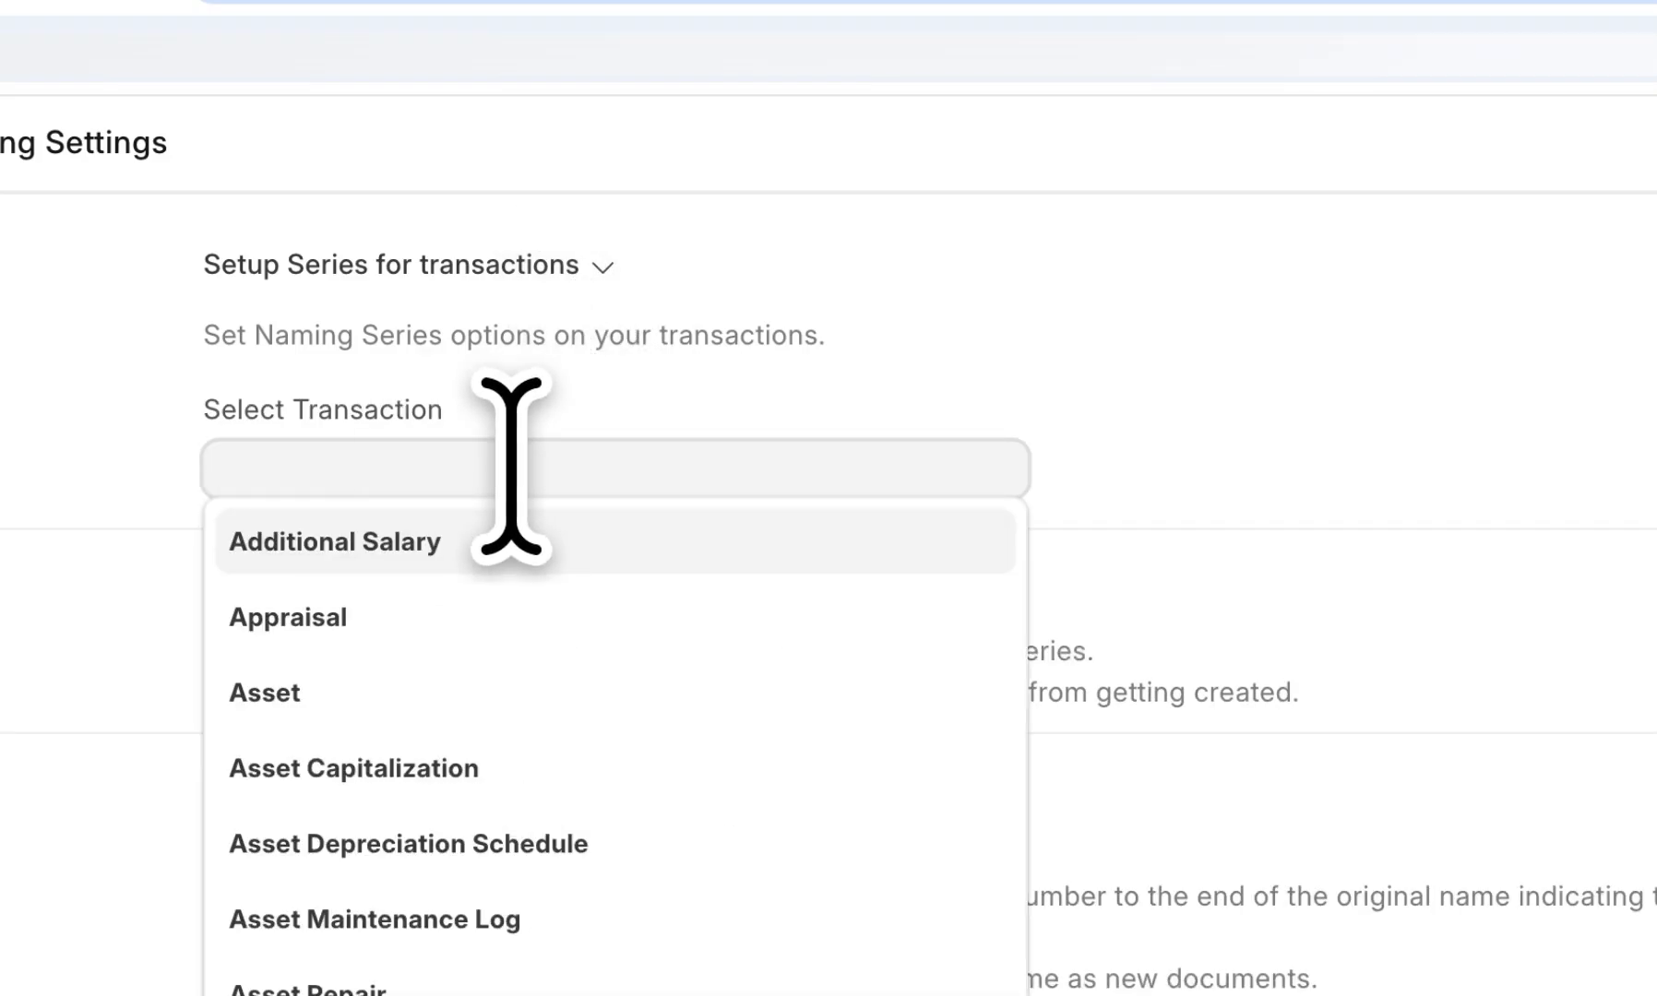
pyautogui.write('sales')
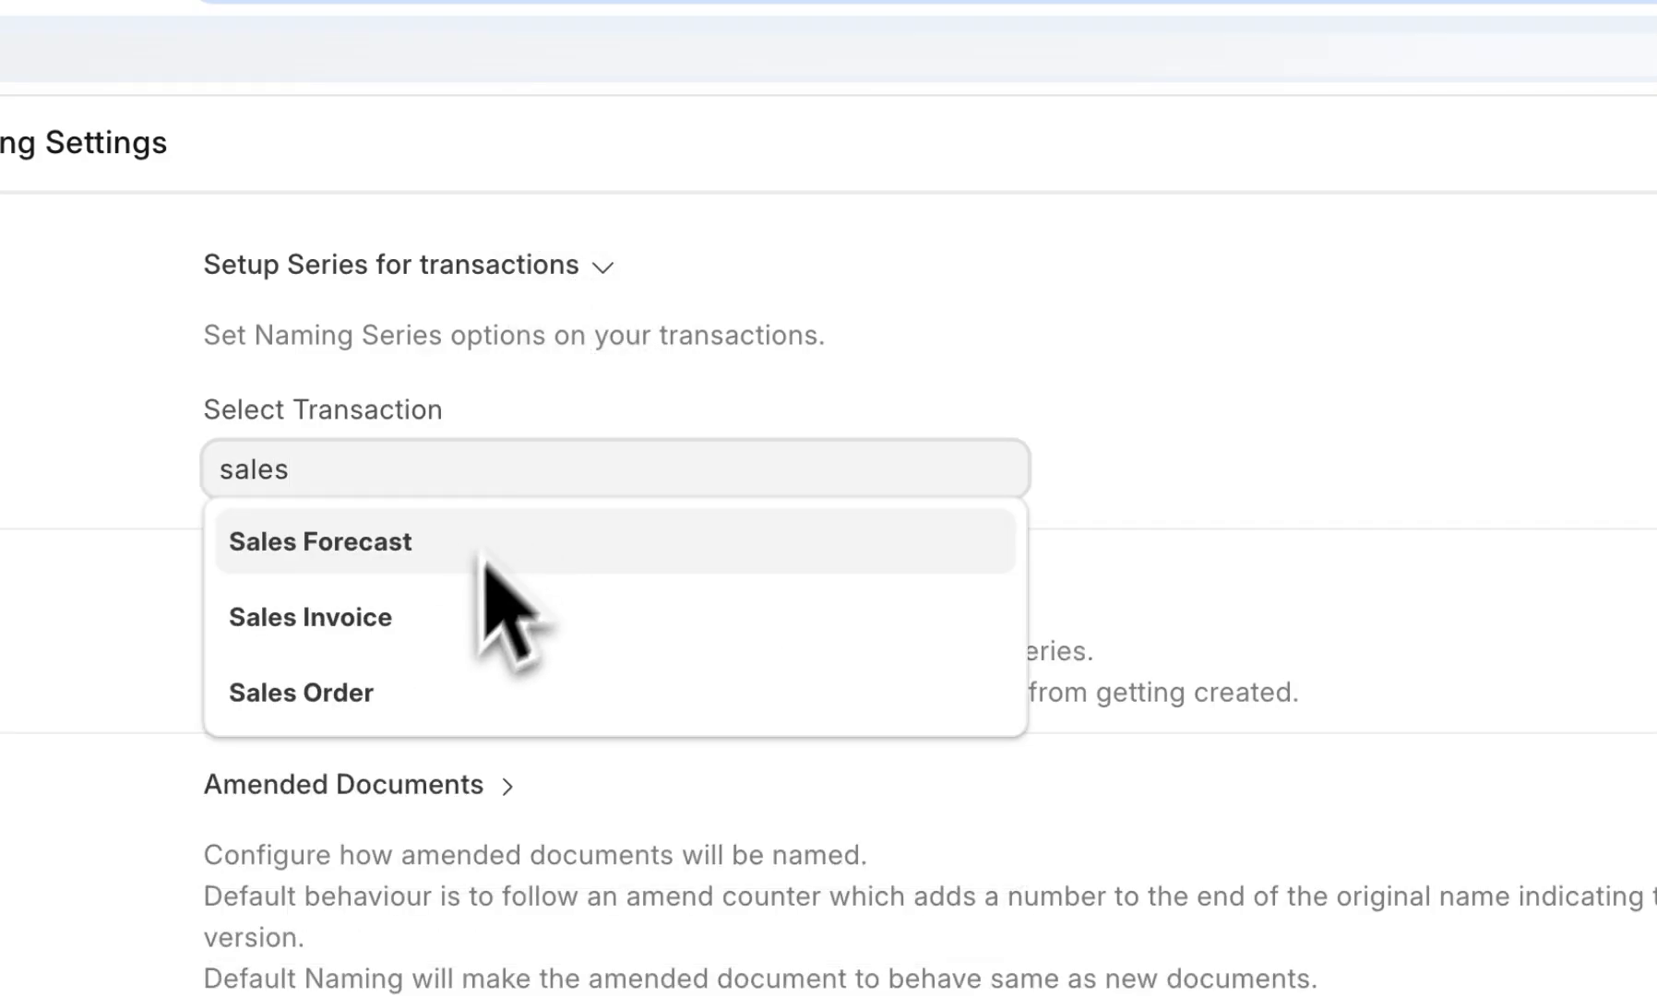
pyautogui.click(481, 616)
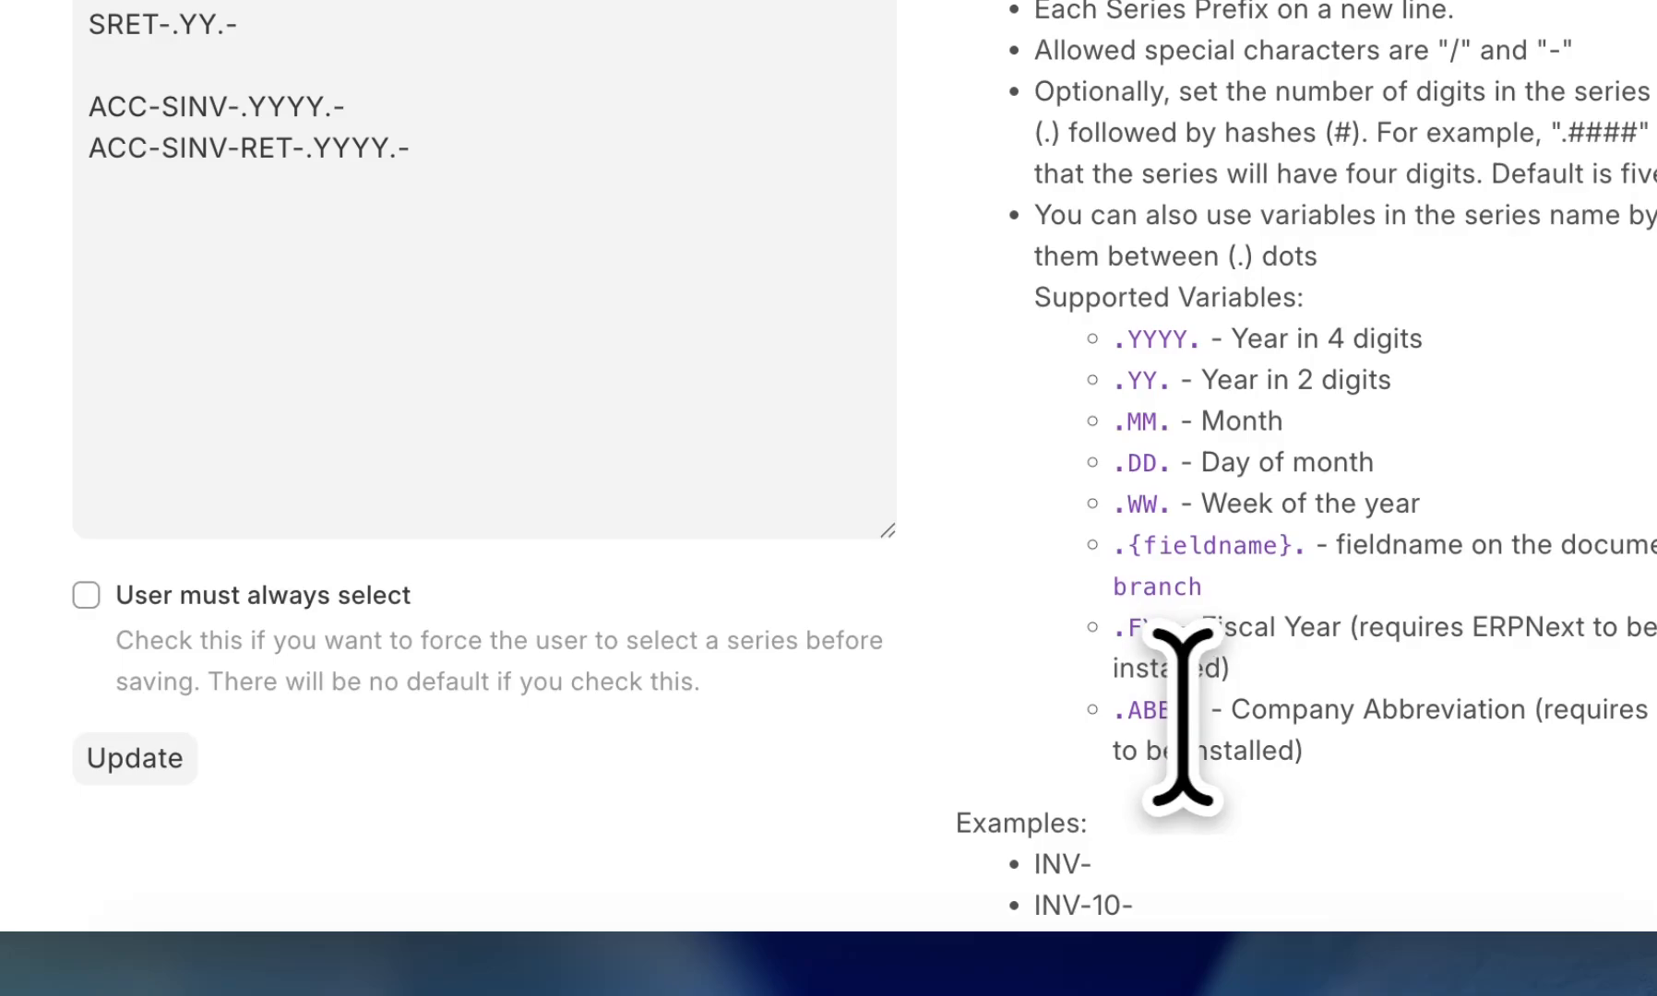
# - Copy the company abbreviation variable and prefix the first Sales Invoice series with it, making it .ABBR.-SINV-.YY.-
pyautogui.moveTo(1114, 710); pyautogui.dragTo(1205, 717)
pyautogui.press('super+c')
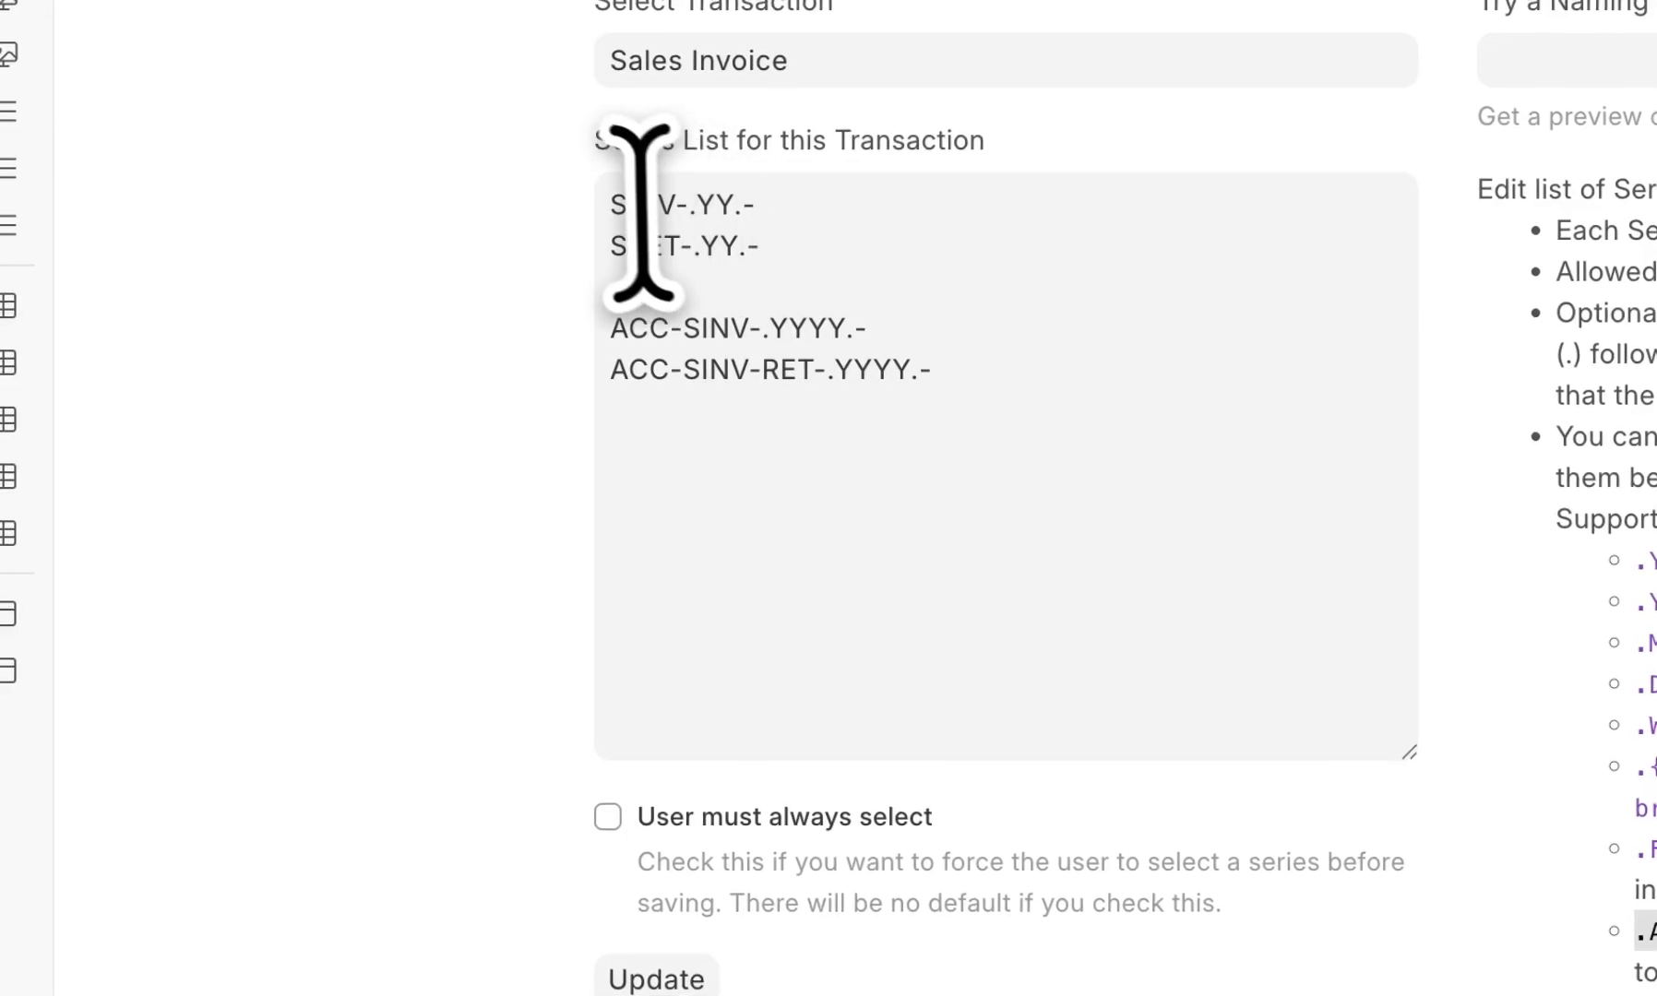
pyautogui.click(622, 205)
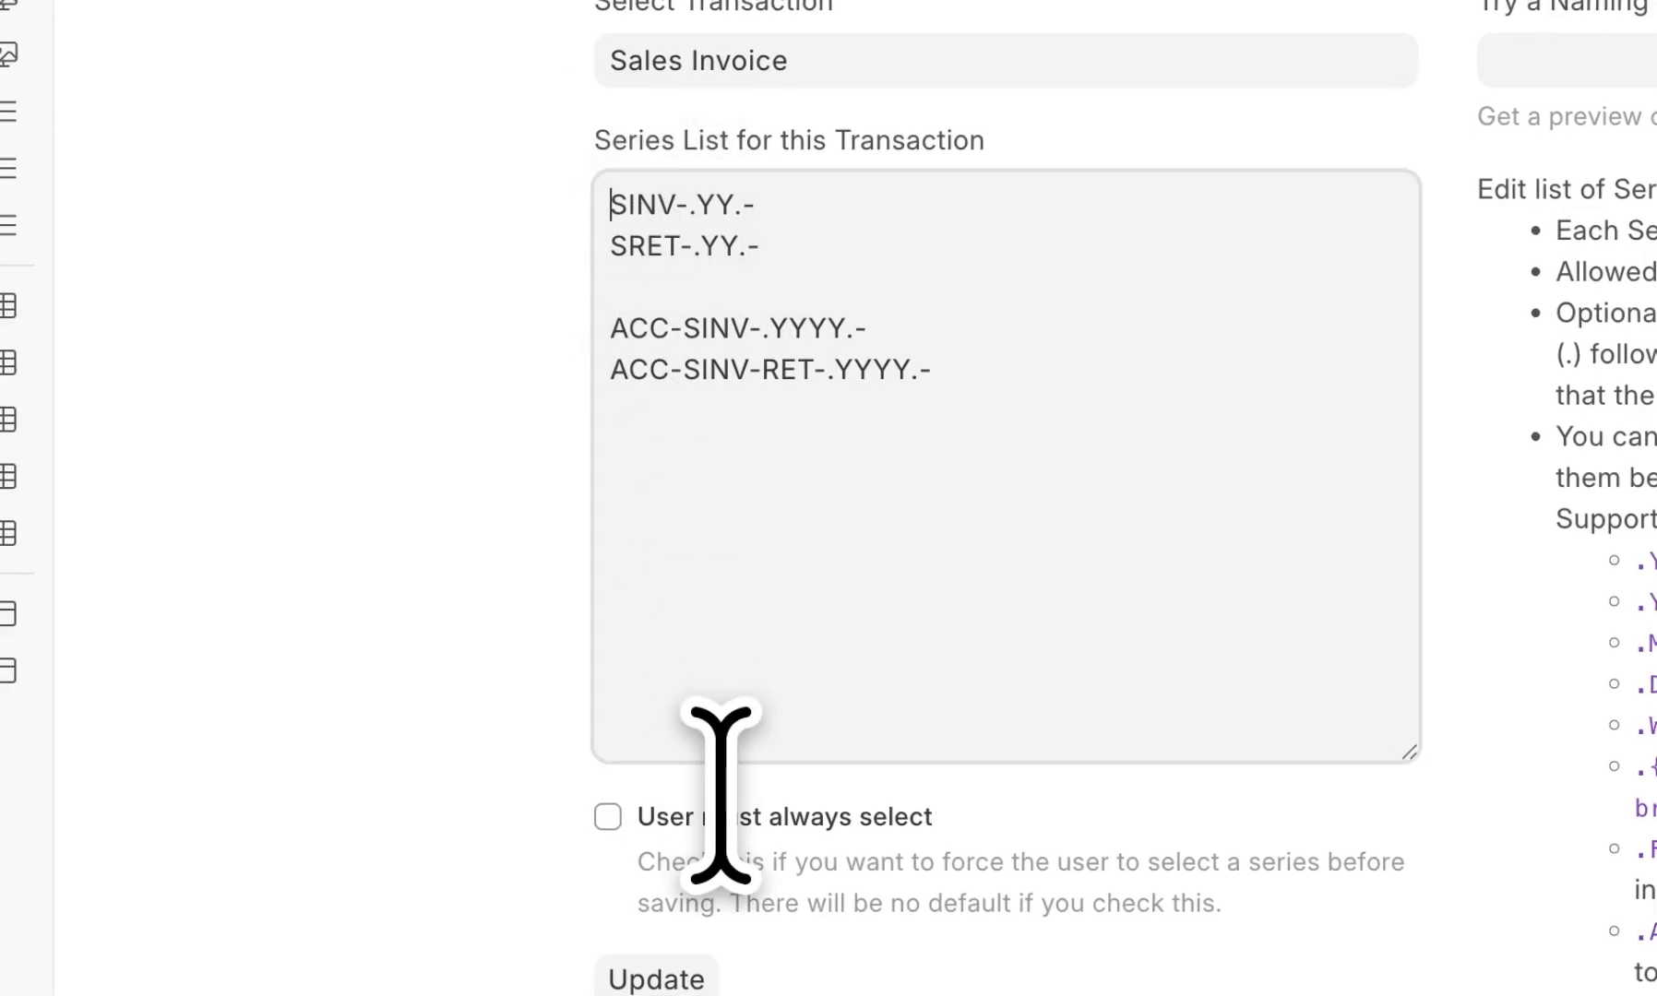
pyautogui.press('super+v')
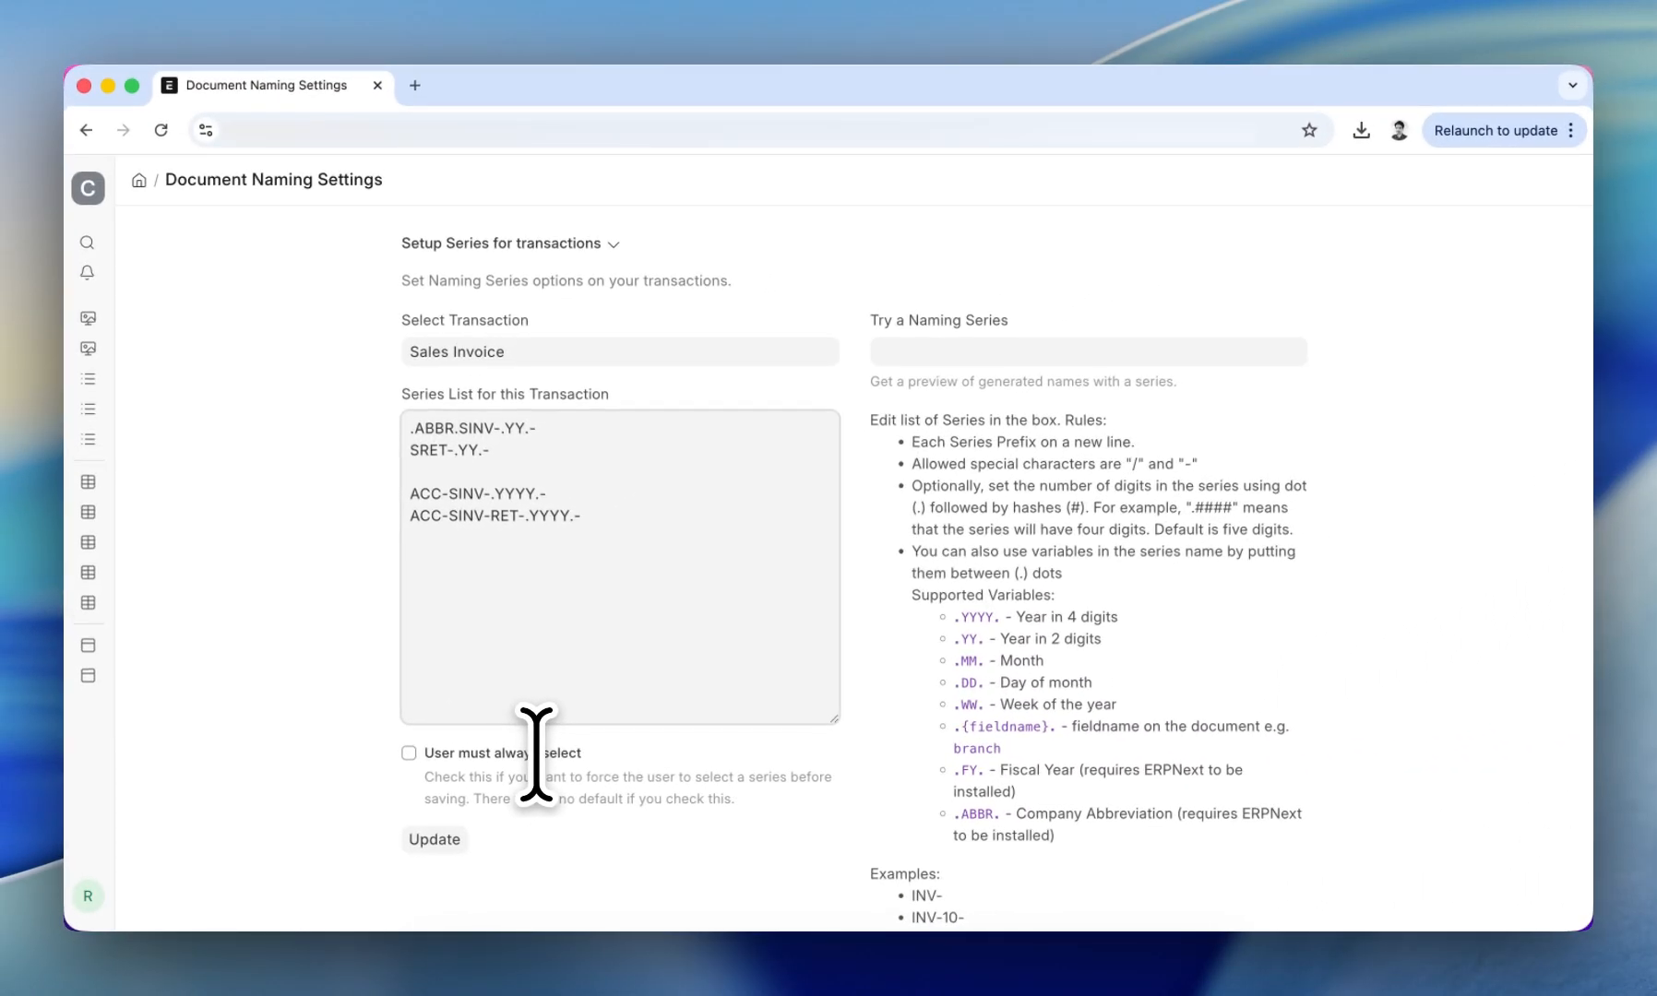
pyautogui.write('-')
# - Copy the .ABBR.-SINV-.YY.- series into Try a Naming Series to preview its generated names
pyautogui.press('Left')
pyautogui.press('Left')
pyautogui.press('Left')
pyautogui.press('Left')
pyautogui.press('Left')
pyautogui.press('Left')
pyautogui.hotkey('shift', 'Right')
pyautogui.hotkey('shift', 'Right')
pyautogui.hotkey('shift', 'Right')
pyautogui.hotkey('shift', 'Right')
pyautogui.hotkey('shift', 'Right')
pyautogui.hotkey('shift', 'Right')
pyautogui.hotkey('shift', 'Right')
pyautogui.hotkey('shift', 'Right')
pyautogui.hotkey('shift', 'Right')
pyautogui.hotkey('shift', 'Right')
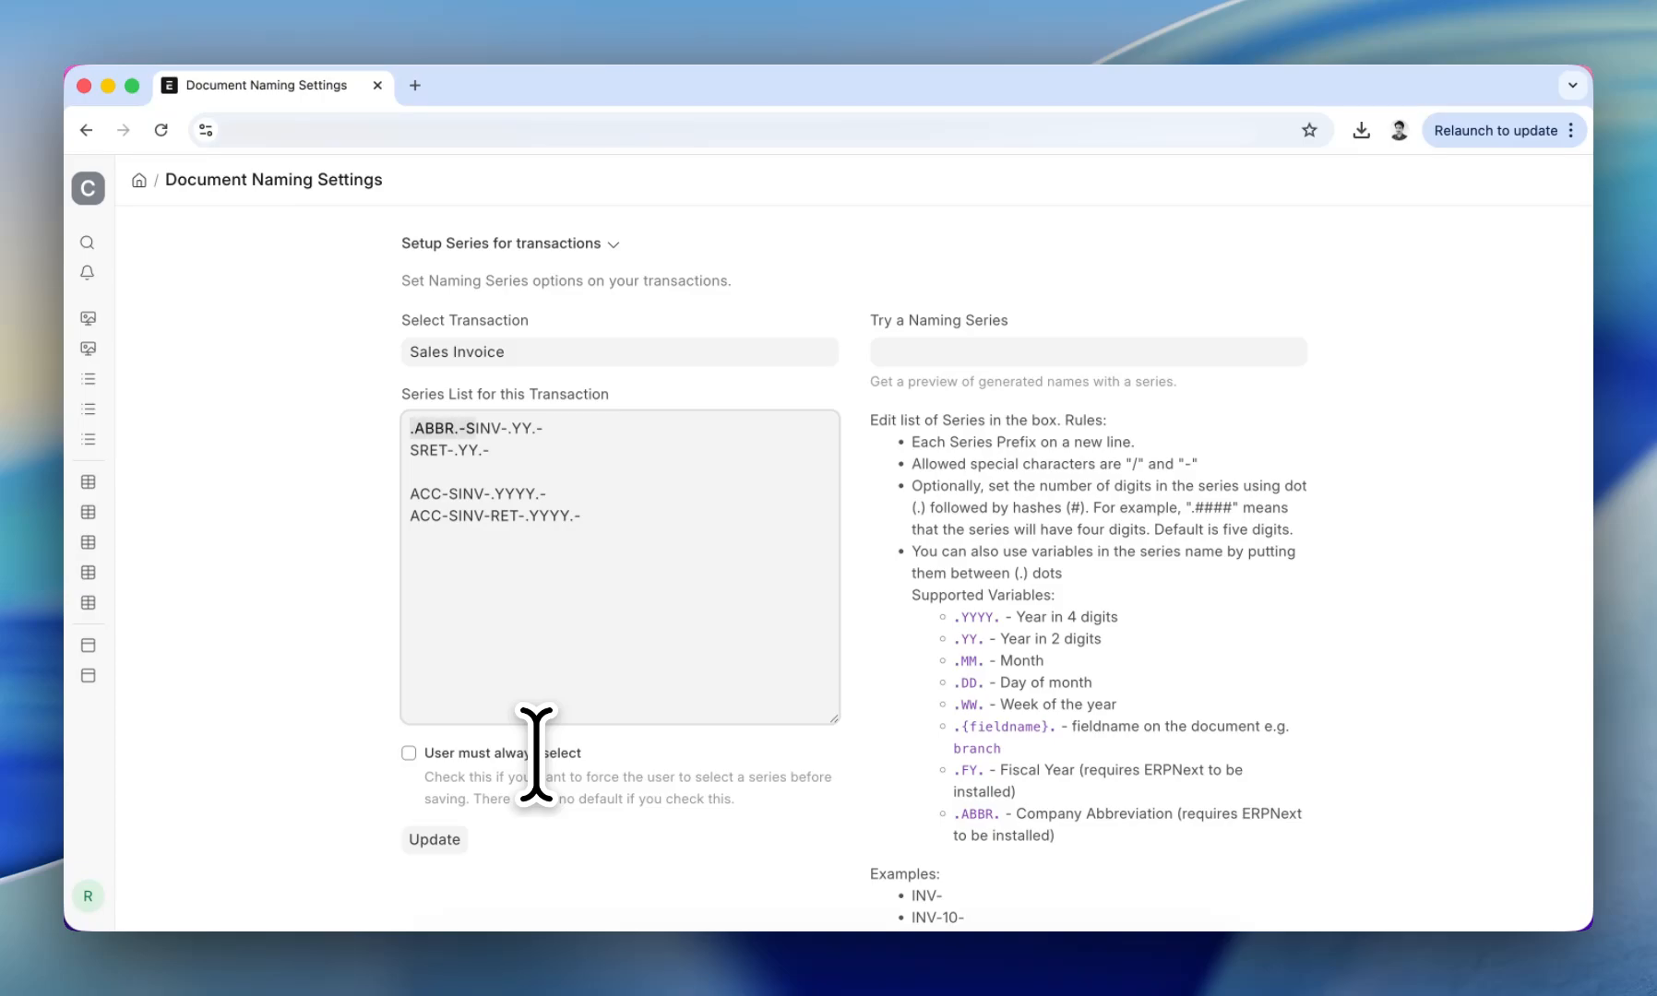
pyautogui.hotkey('shift', 'Right')
pyautogui.hotkey('shift', 'Right')
pyautogui.hotkey('shift', 'Right')
pyautogui.hotkey('shift', 'Right')
pyautogui.hotkey('shift', 'Right')
pyautogui.hotkey('shift', 'Right')
pyautogui.hotkey('shift', 'Right')
pyautogui.hotkey('shift', 'Right')
pyautogui.hotkey('shift', 'Right')
pyautogui.hotkey('shift', 'Right')
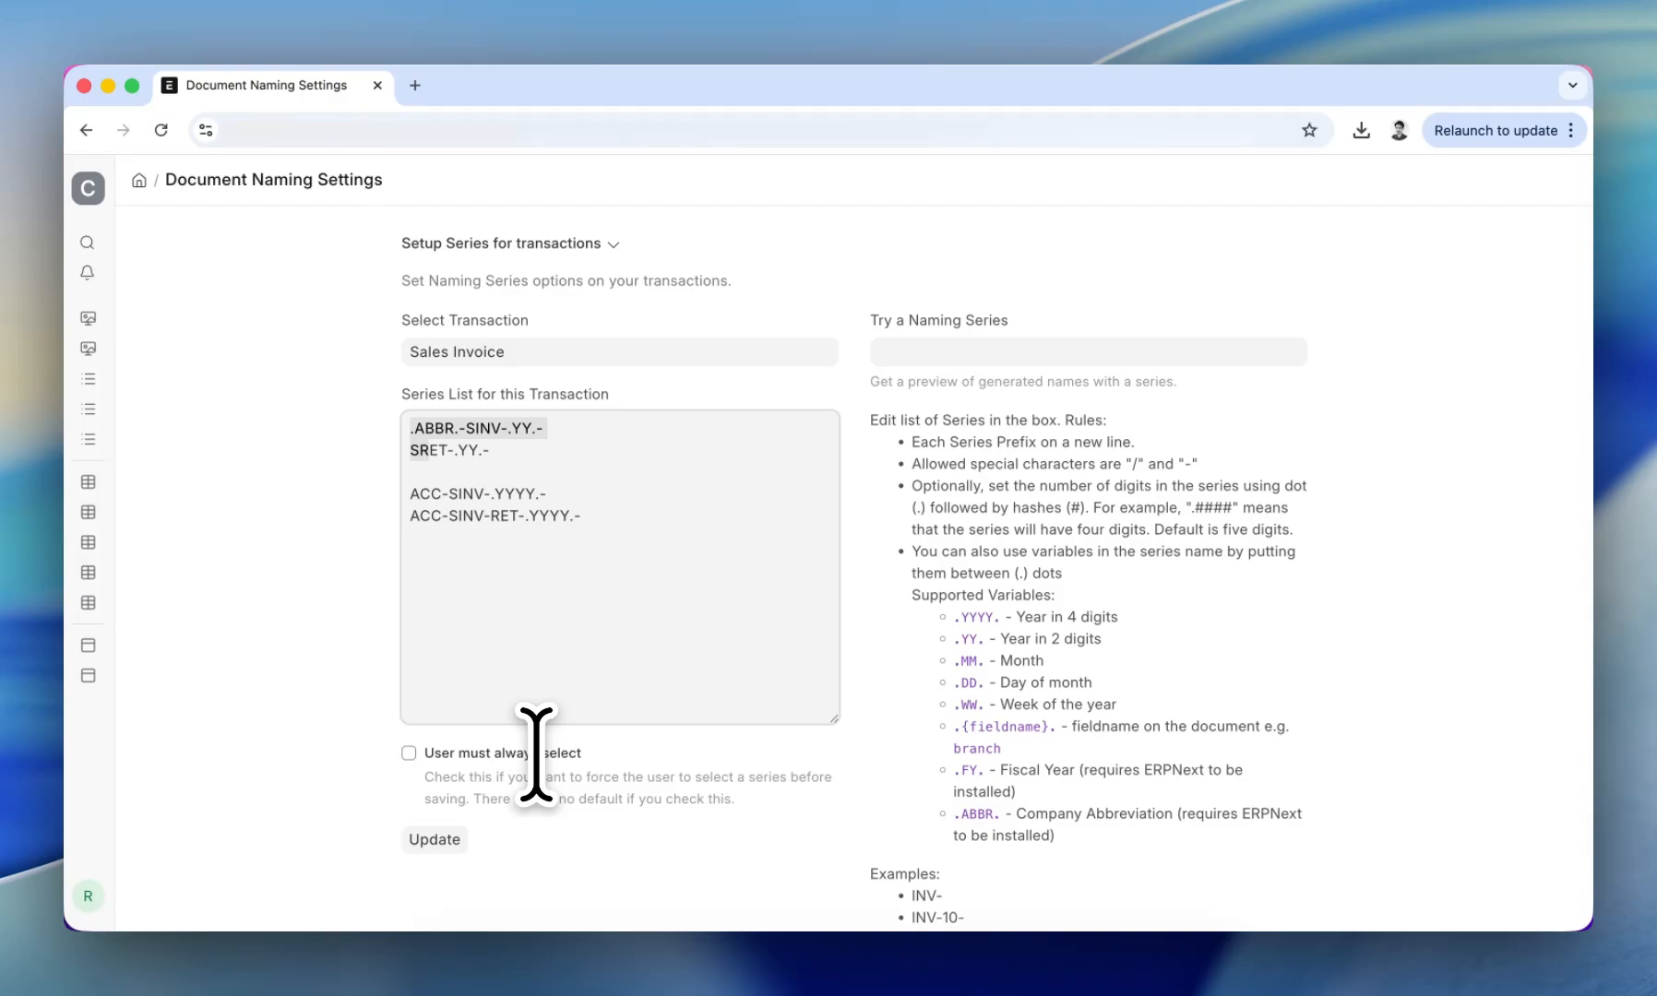
pyautogui.hotkey('shift', 'Left')
pyautogui.hotkey('shift', 'Left')
pyautogui.hotkey('shift', 'Left')
pyautogui.hotkey('ctrl', 'c')
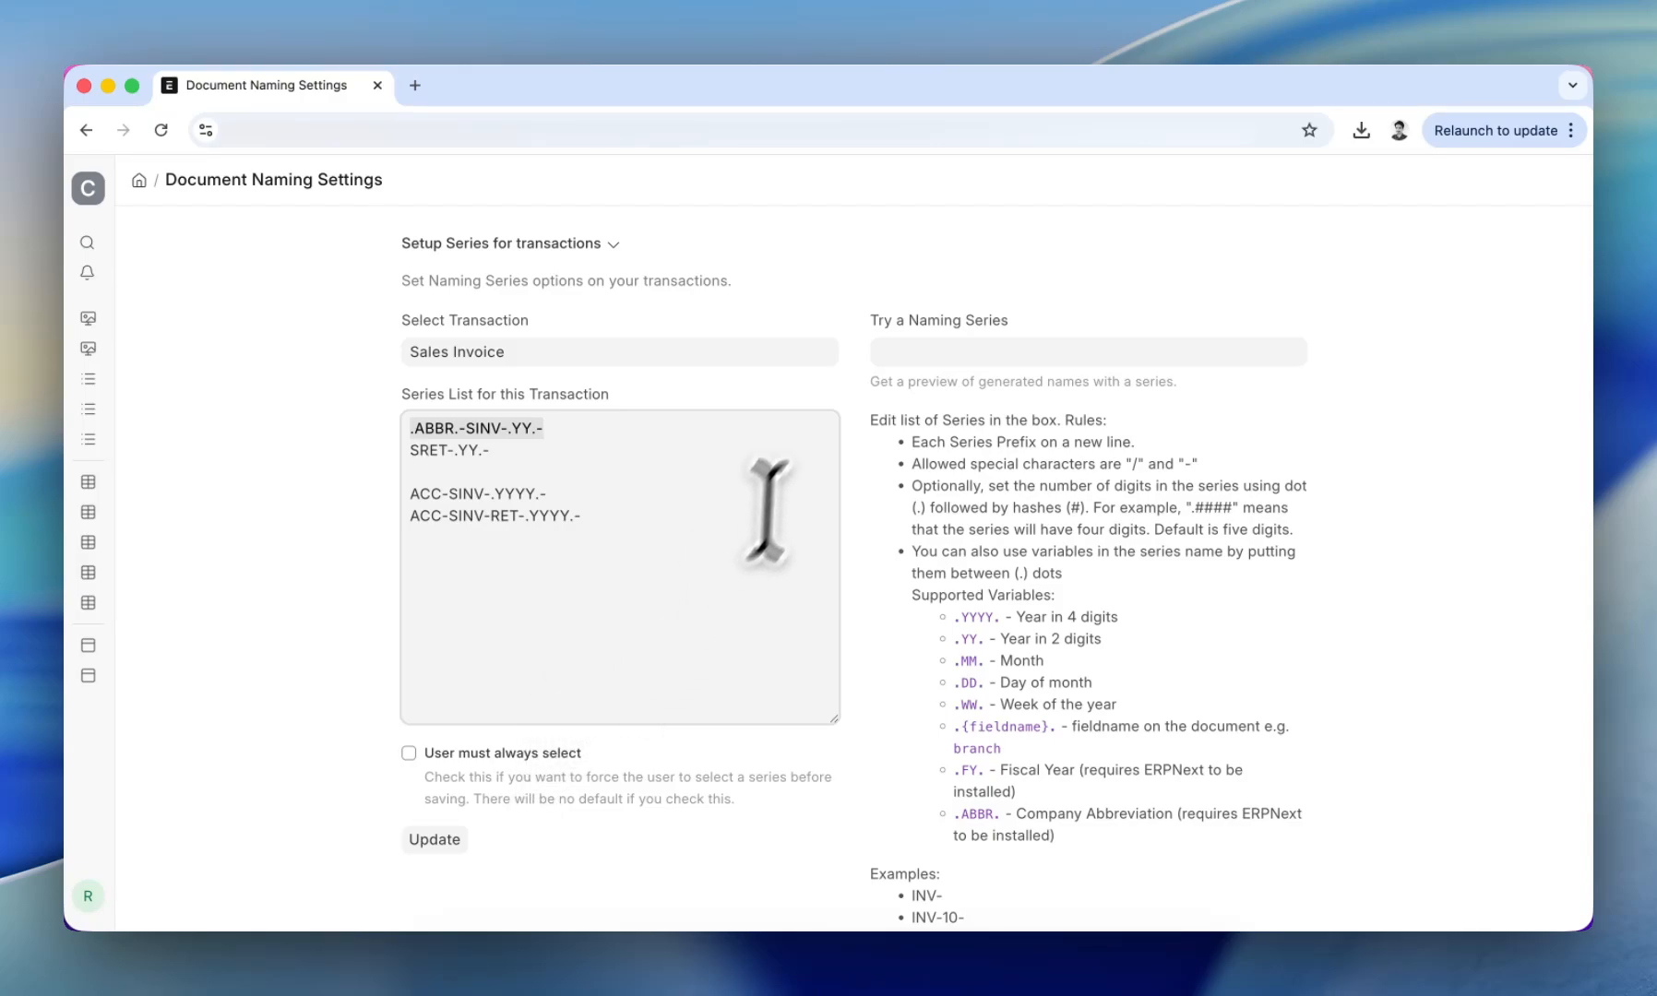
pyautogui.click(952, 352)
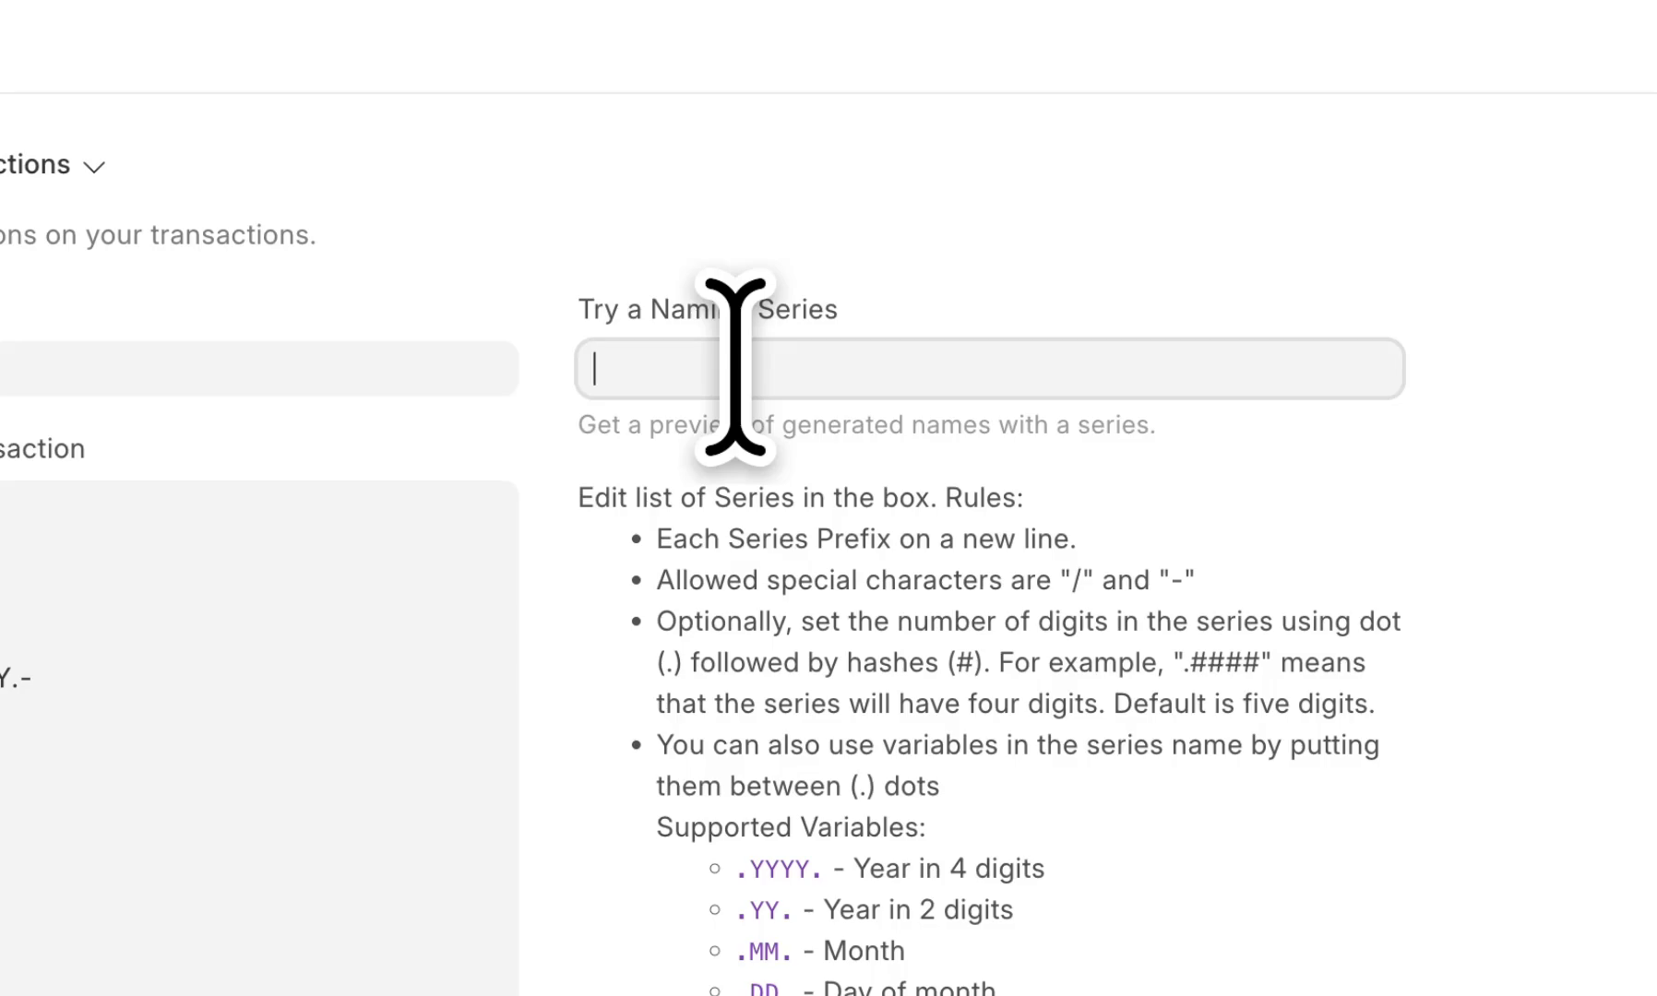
pyautogui.hotkey('ctrl', 'v')
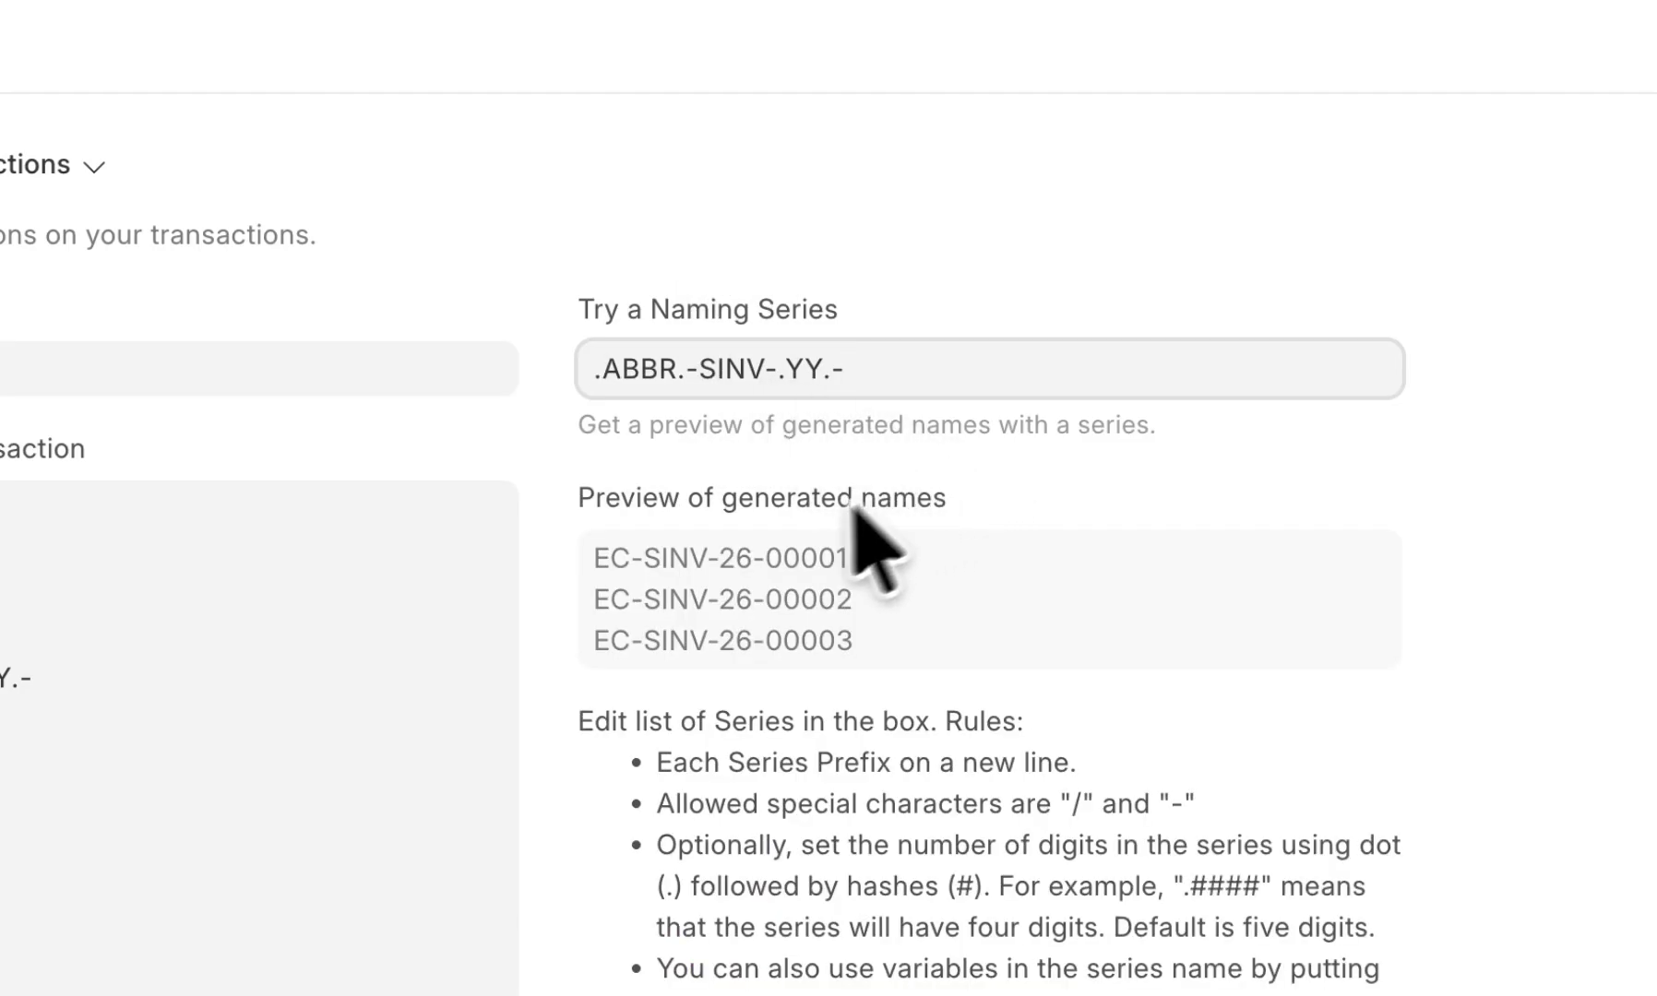
pyautogui.click(761, 563)
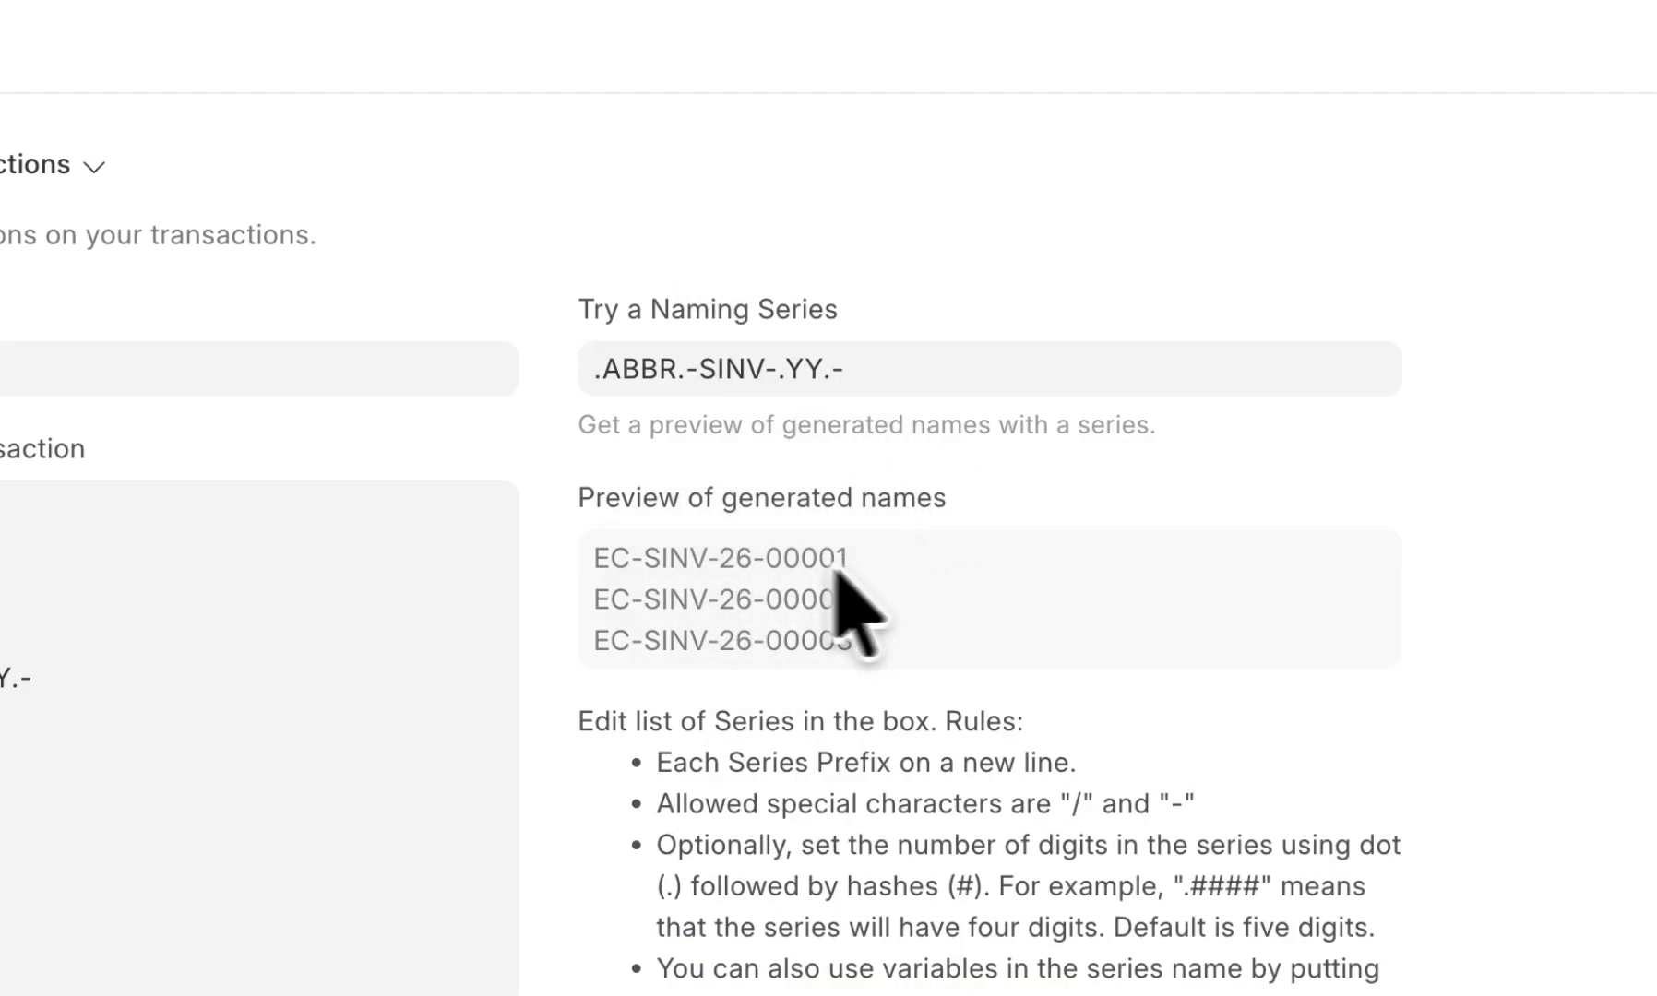
pyautogui.click(895, 567)
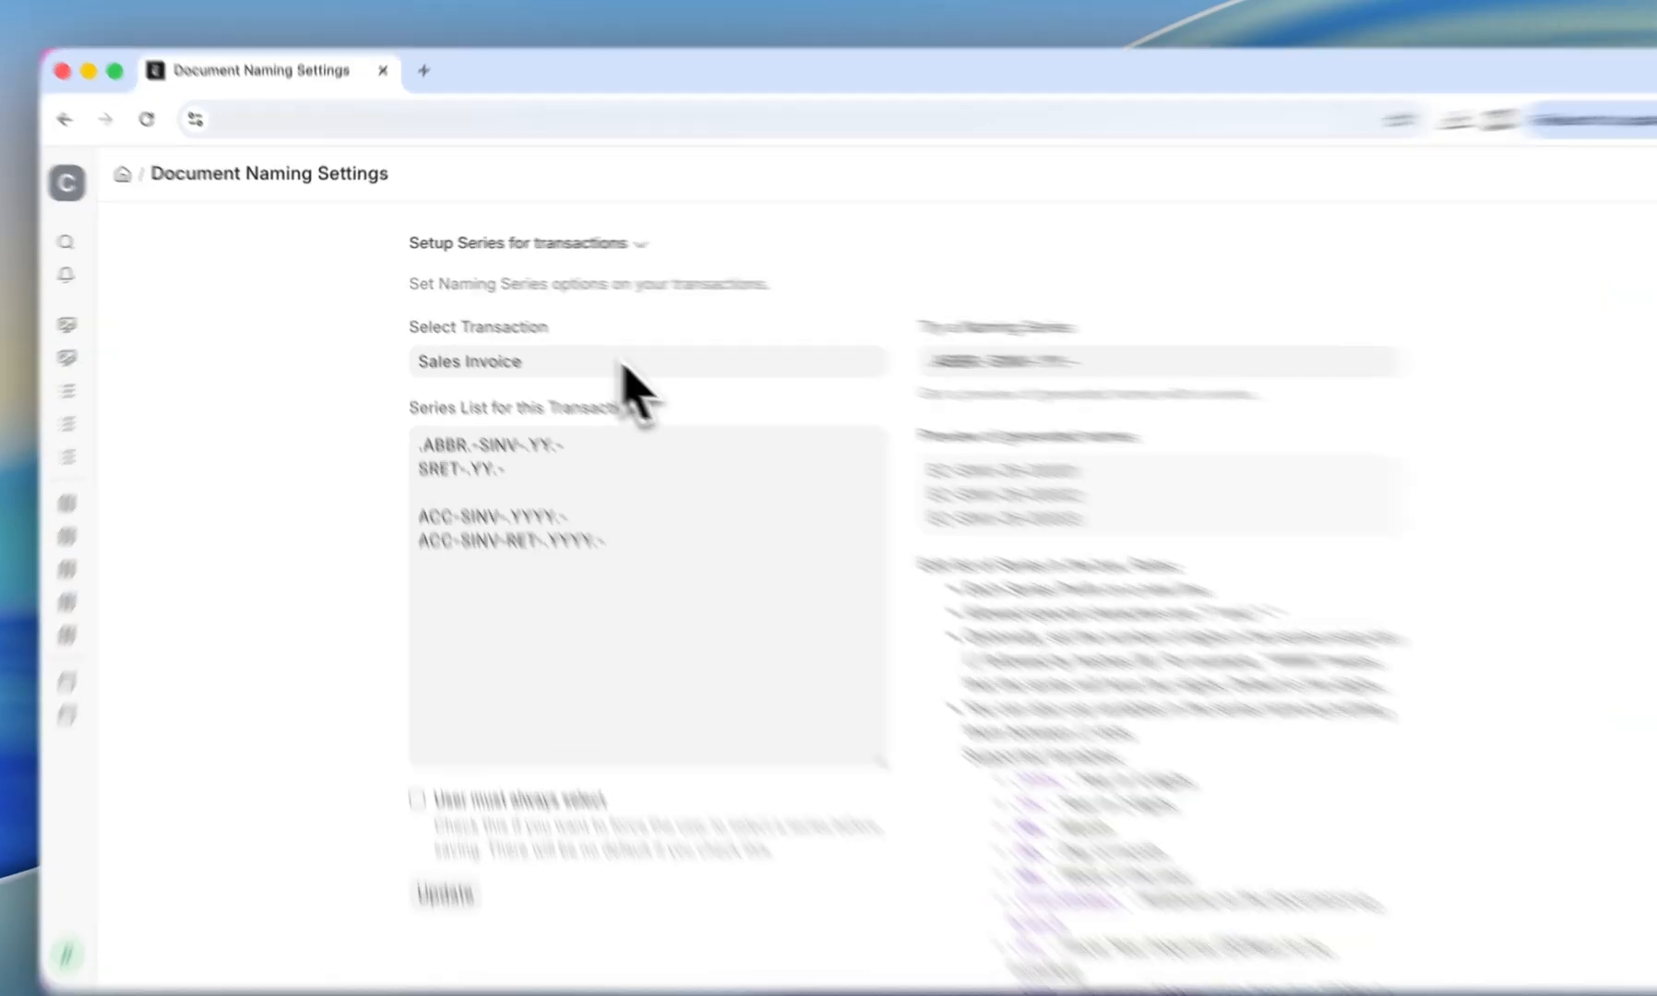
# - Clear the selected transaction and look through the whole list of transaction types available for naming series
pyautogui.click(604, 351)
pyautogui.press('BackSpace')
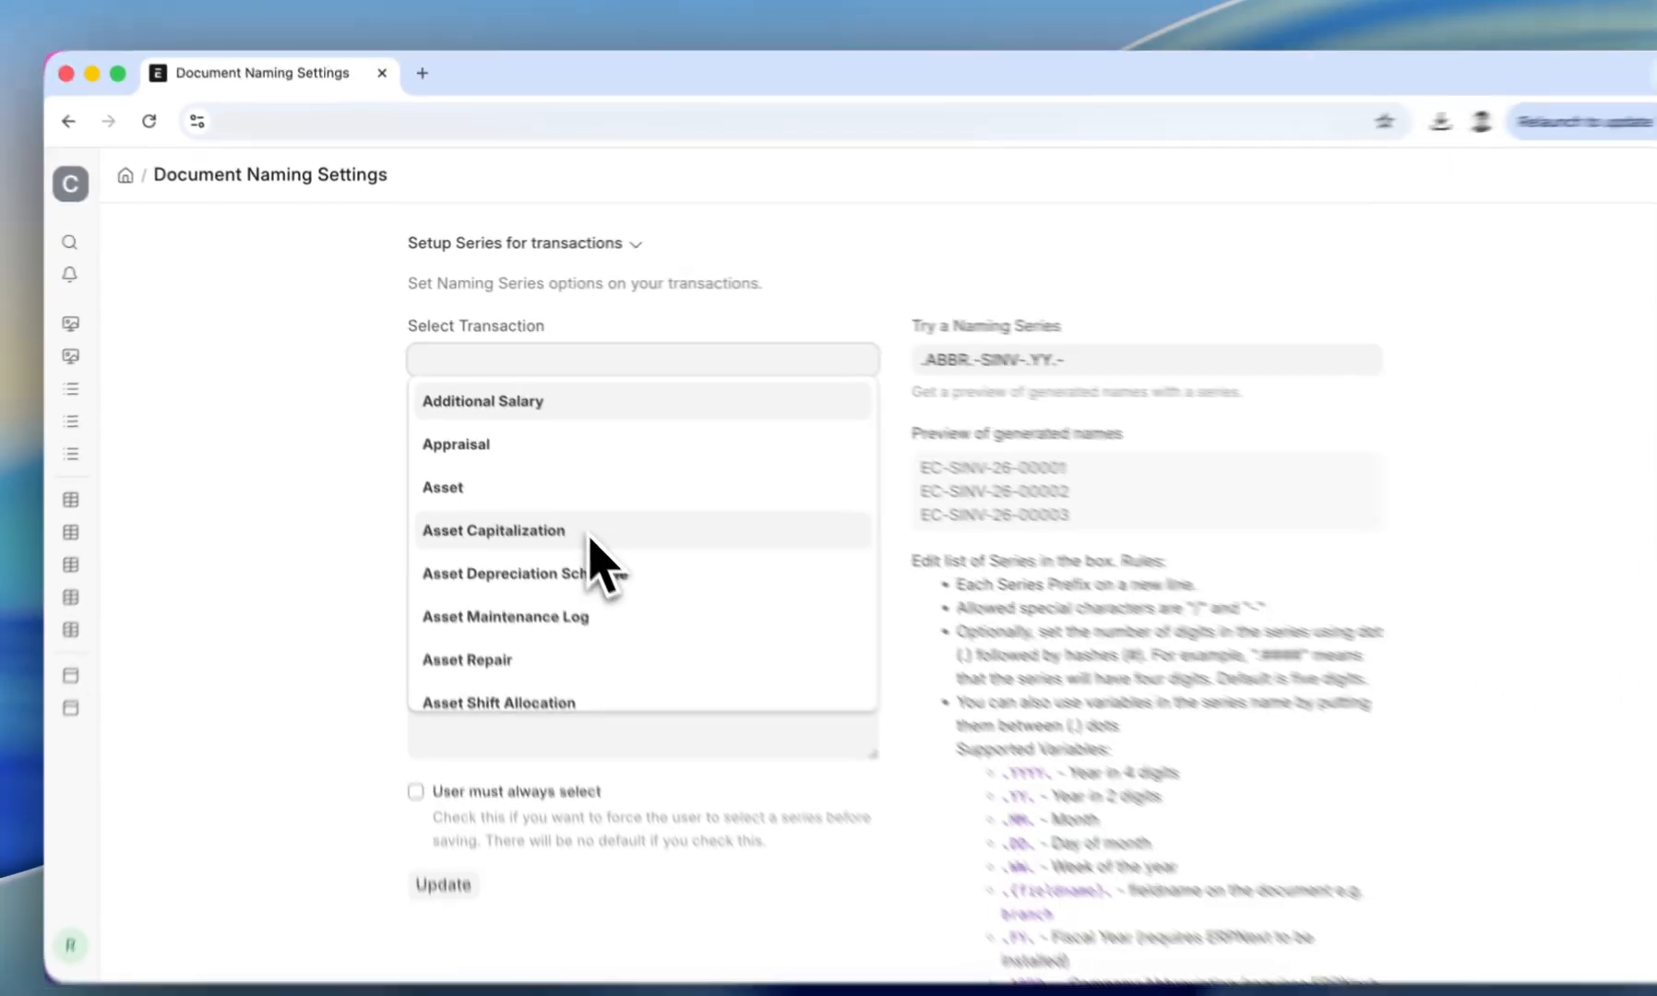
pyautogui.scroll(-3, 797, 793)
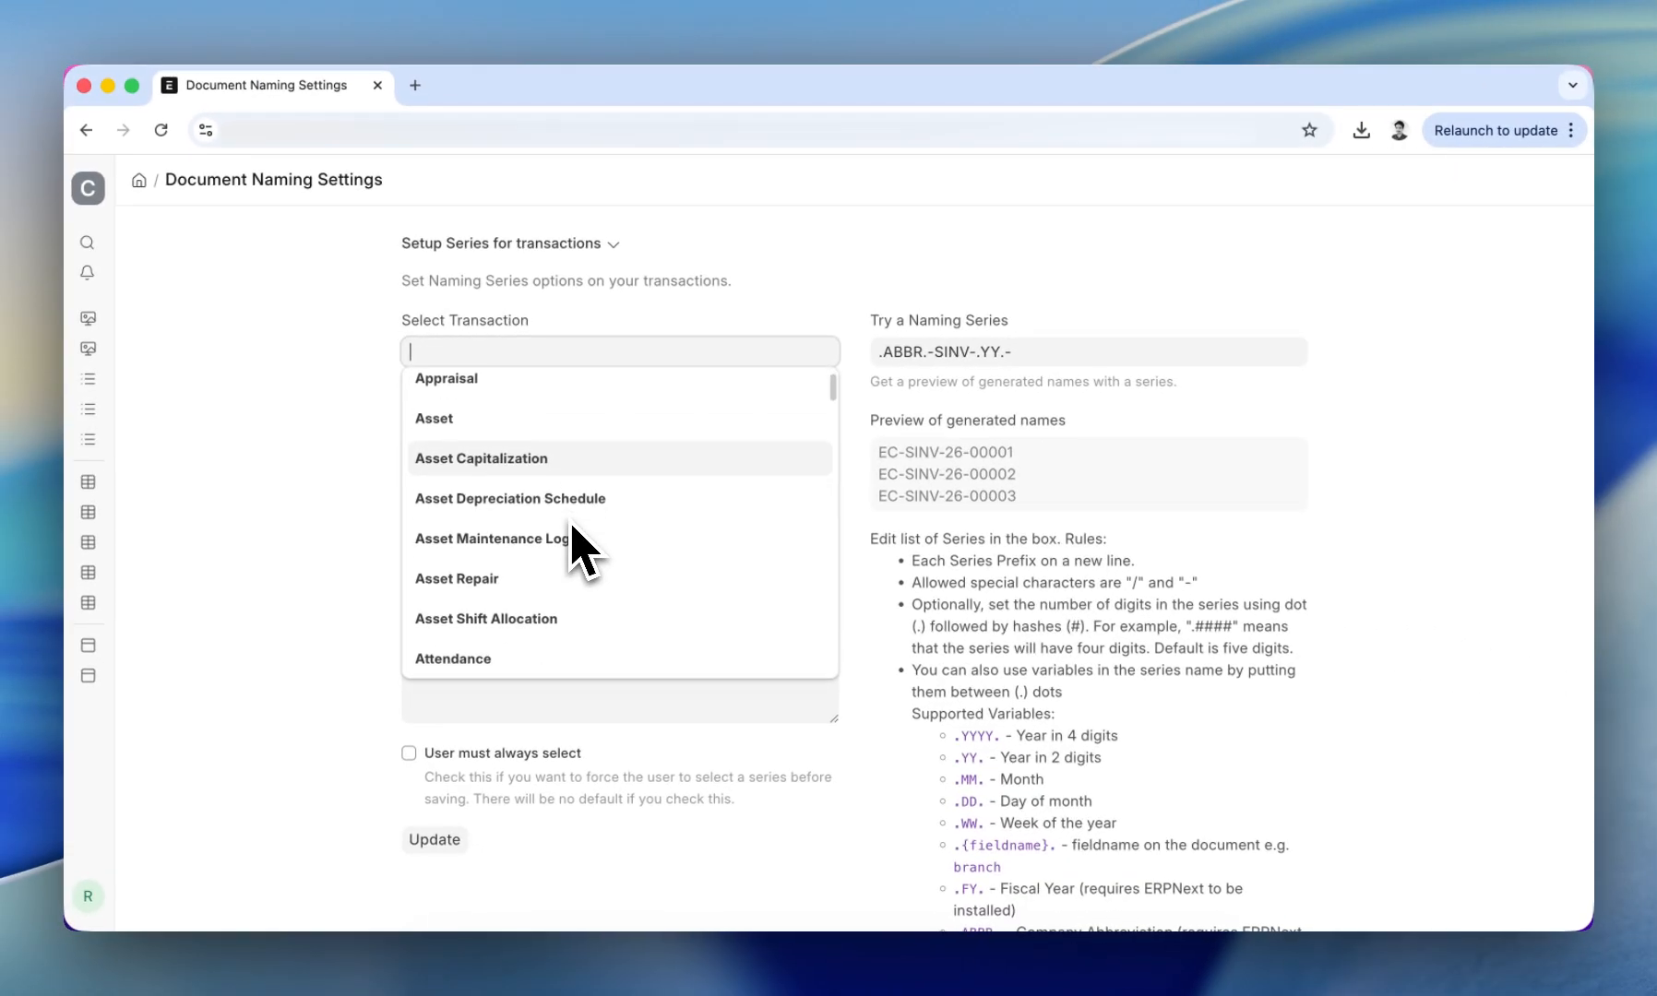
pyautogui.scroll(-5, 571, 526)
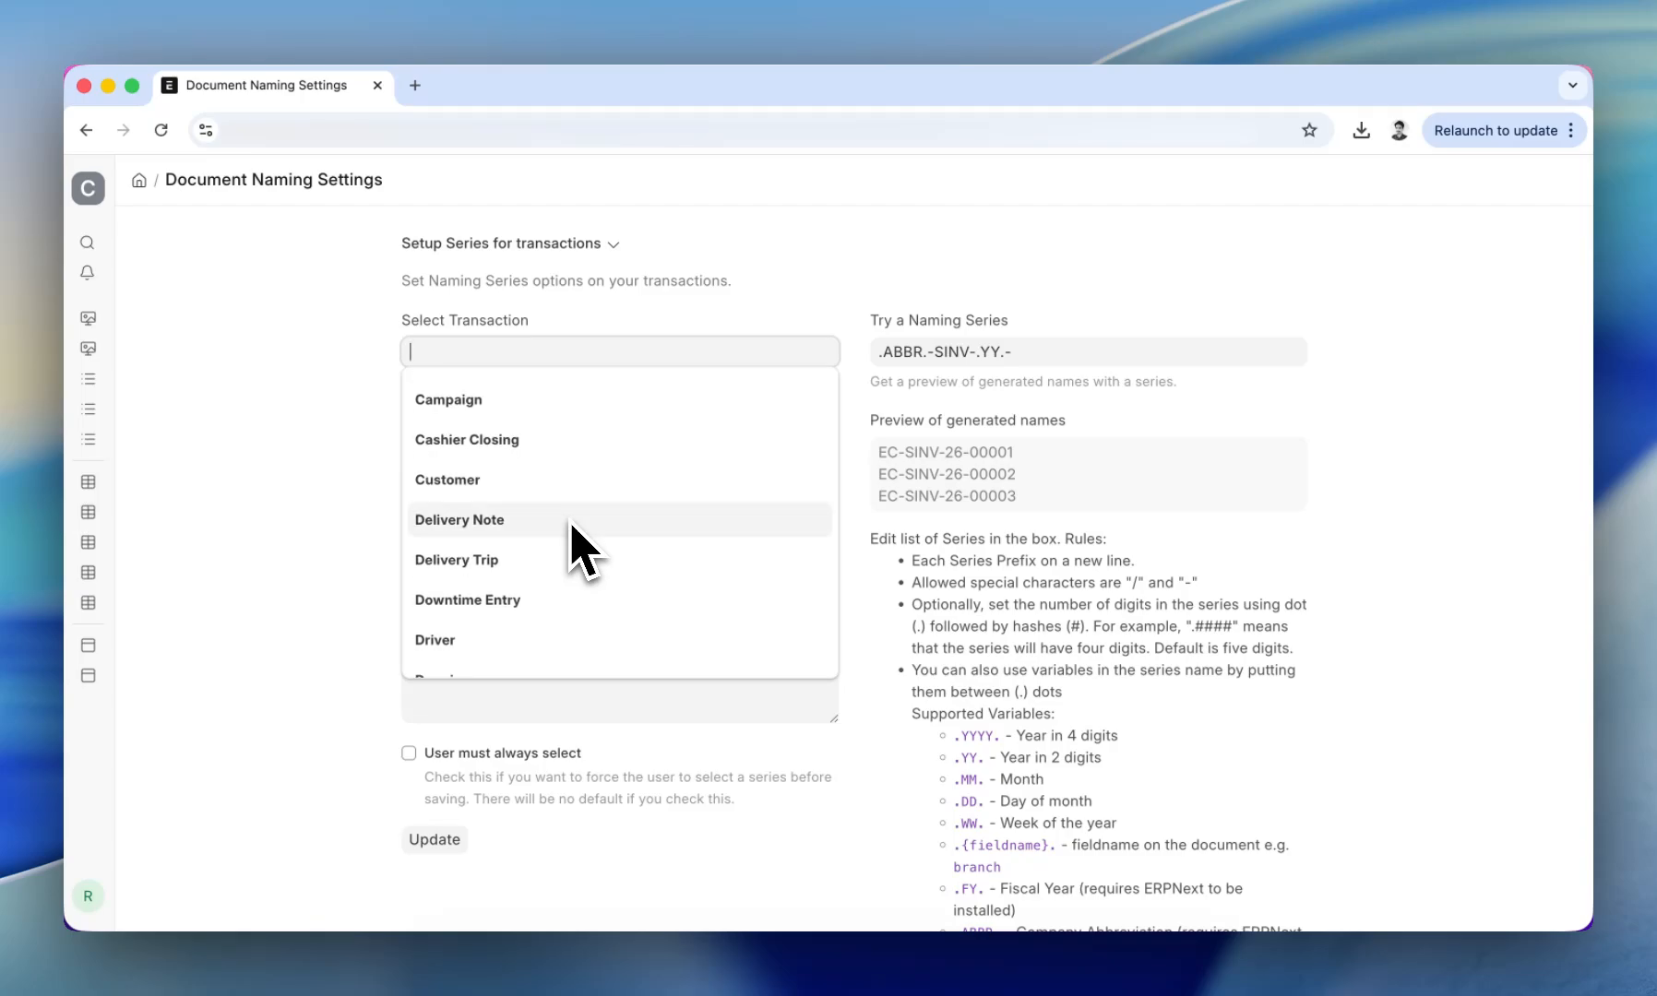
pyautogui.scroll(-4, 595, 571)
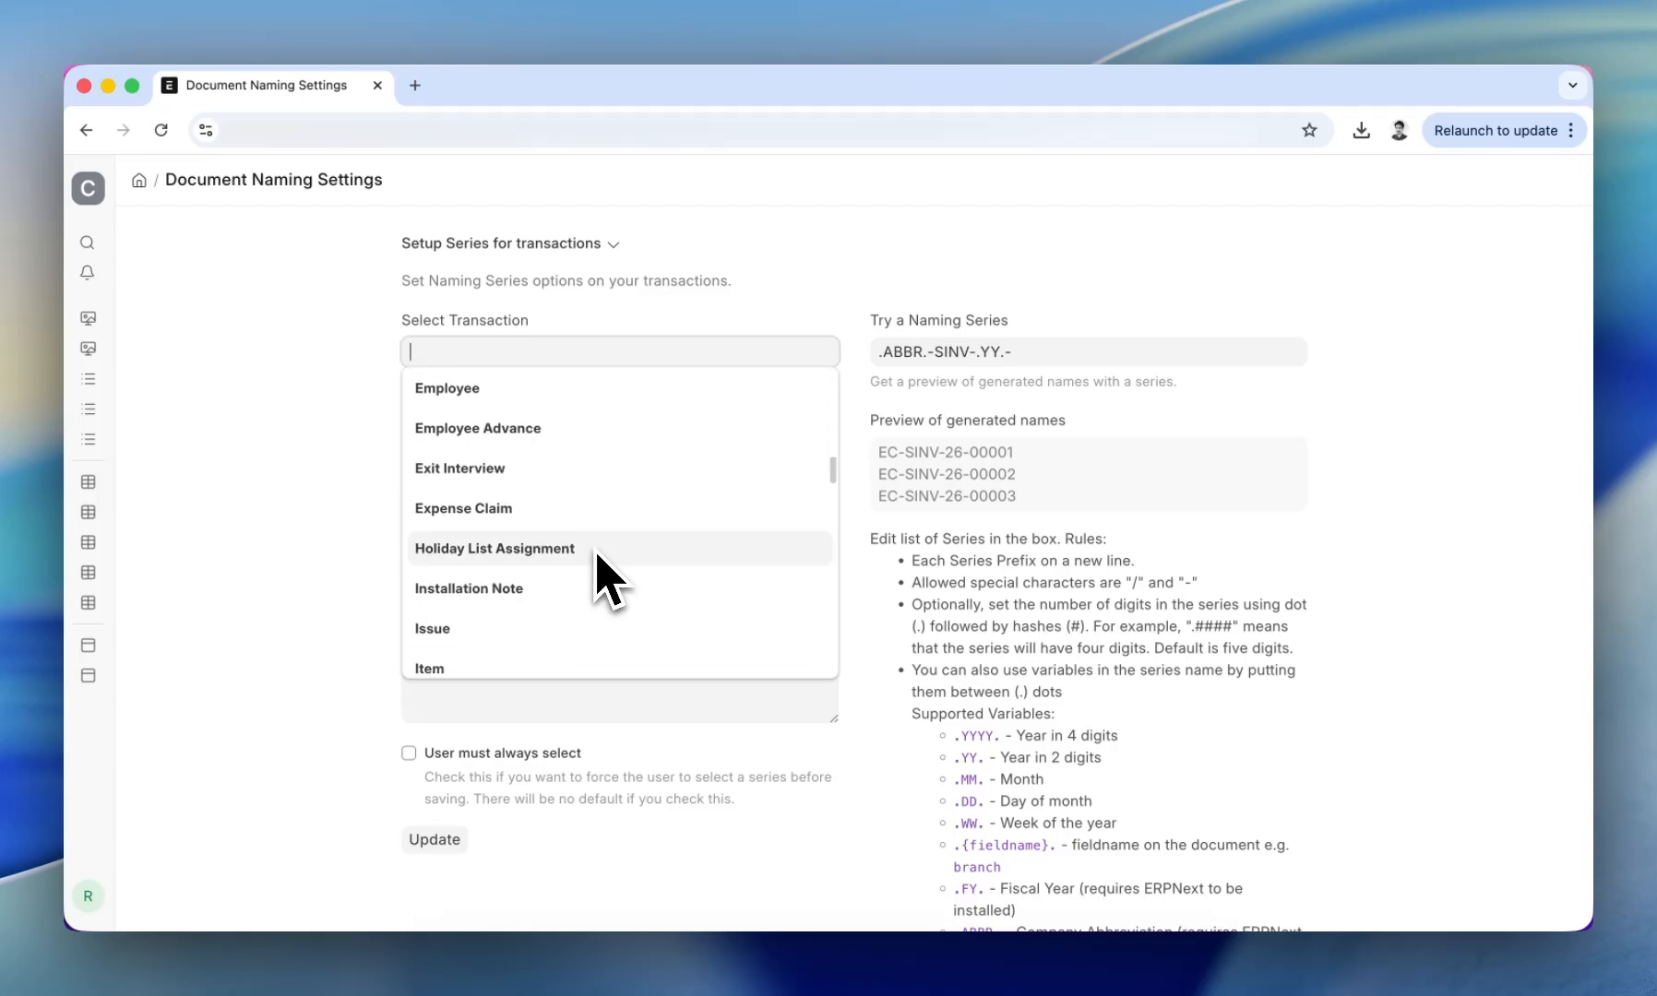
pyautogui.scroll(-8, 596, 553)
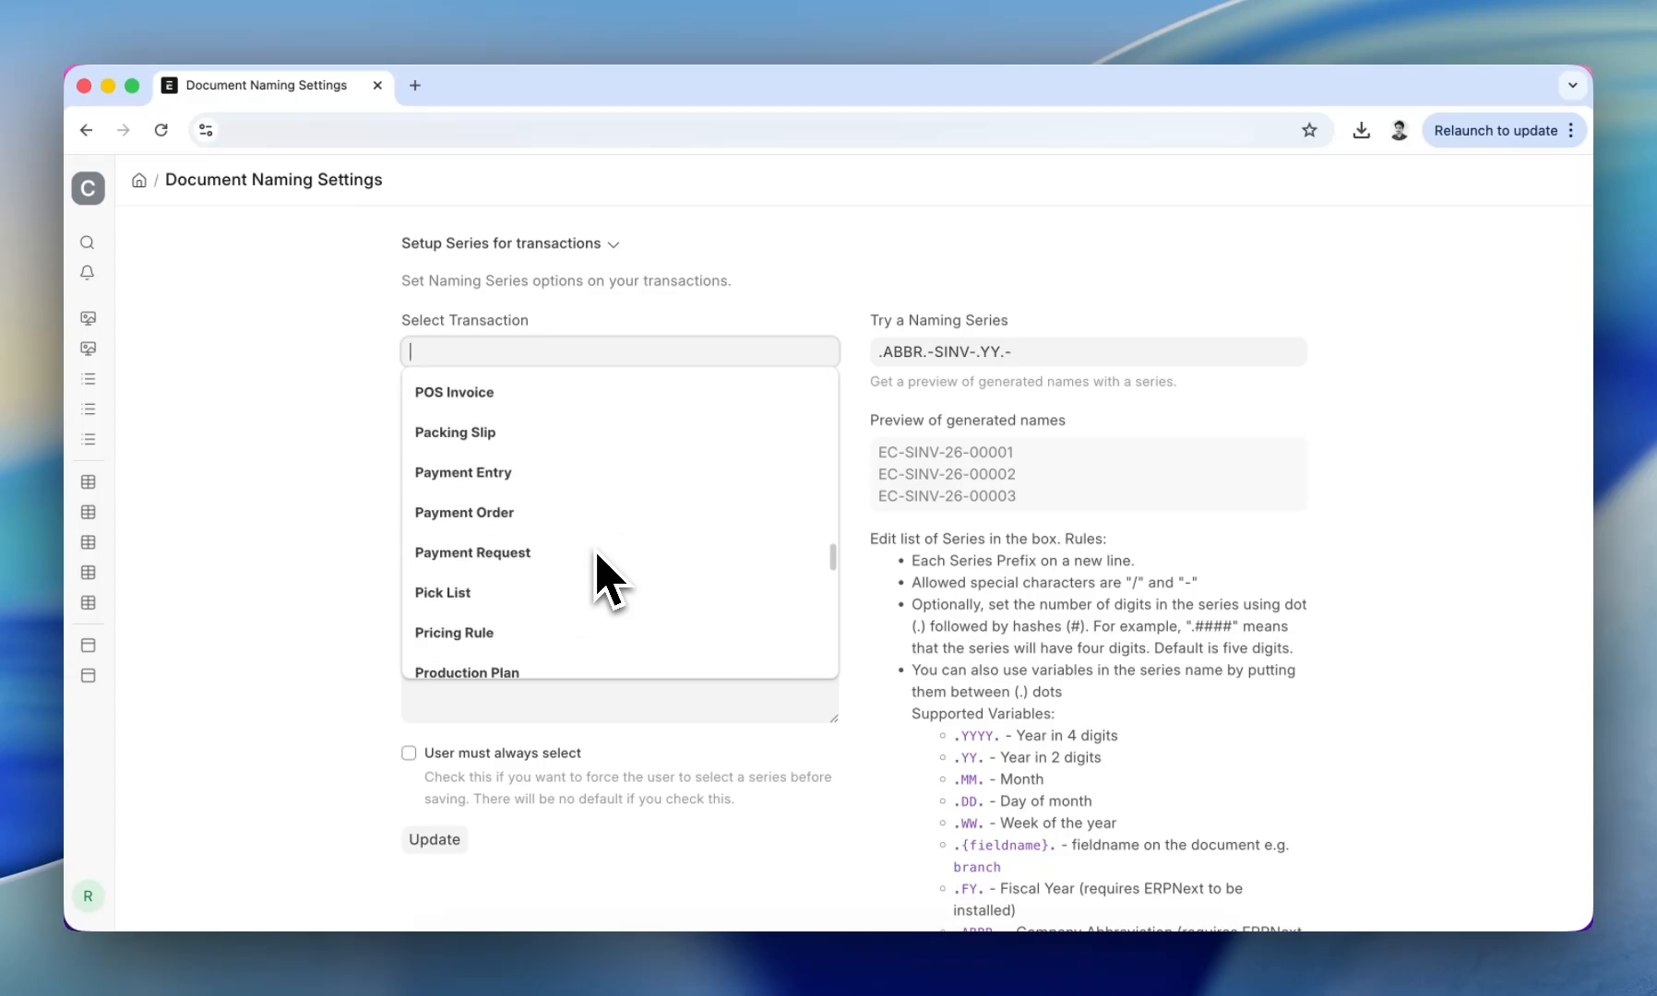
pyautogui.scroll(-5, 599, 576)
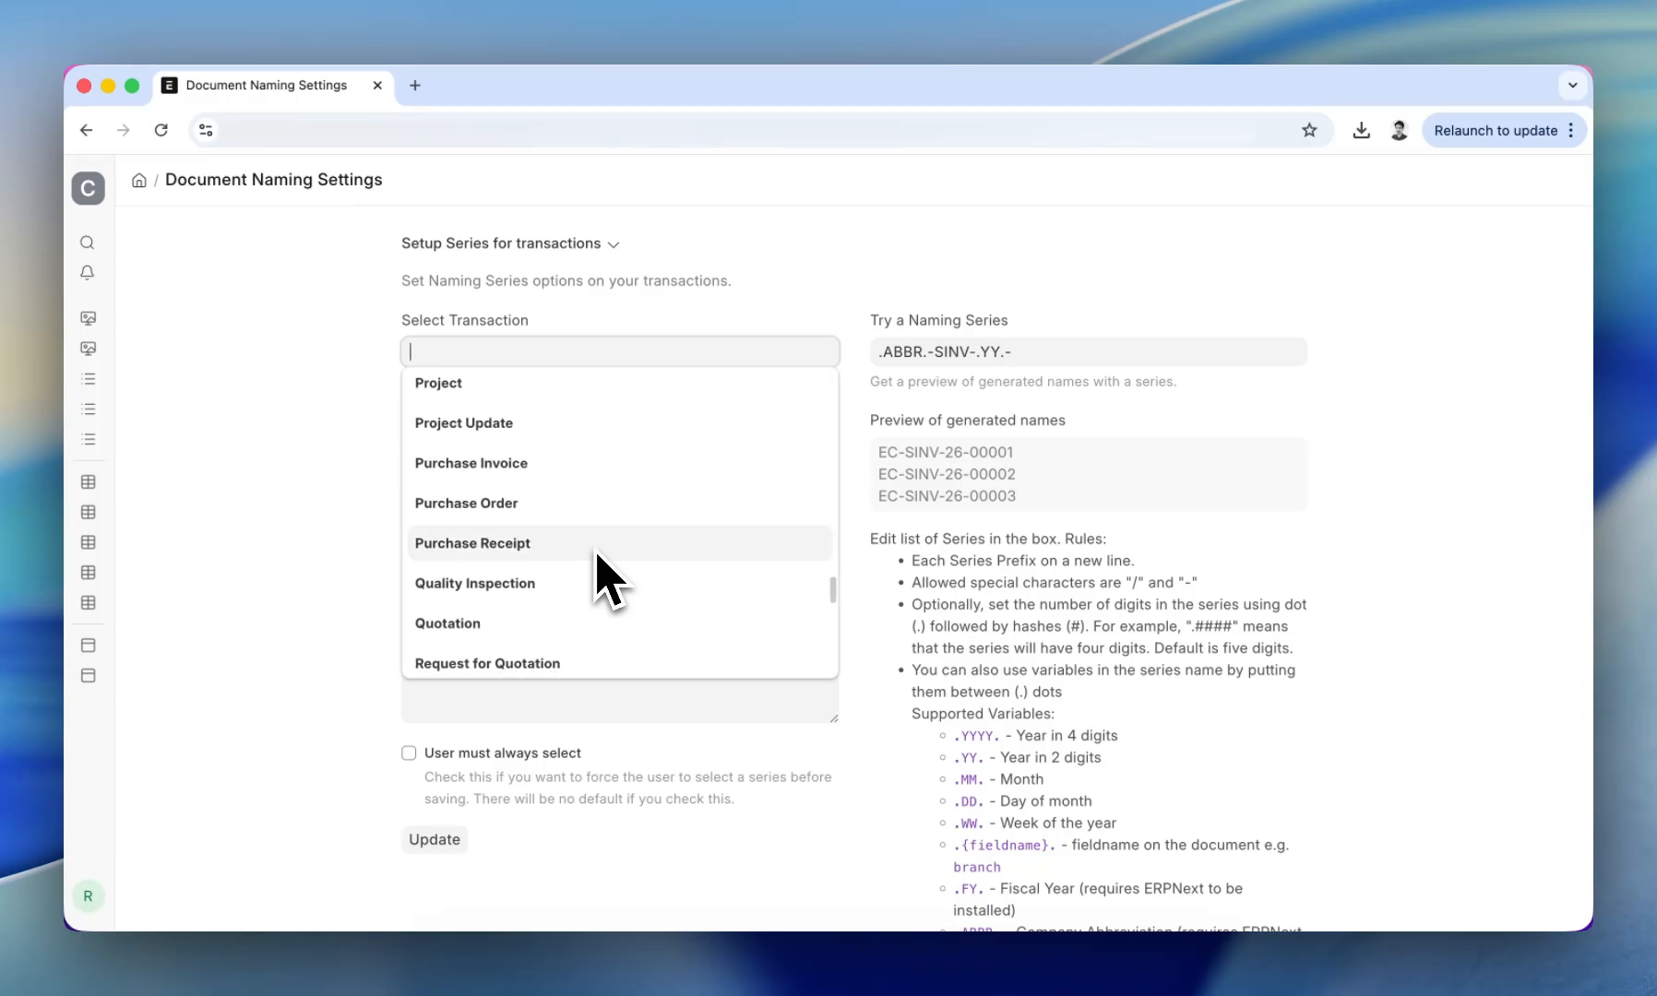
pyautogui.scroll(-5, 598, 590)
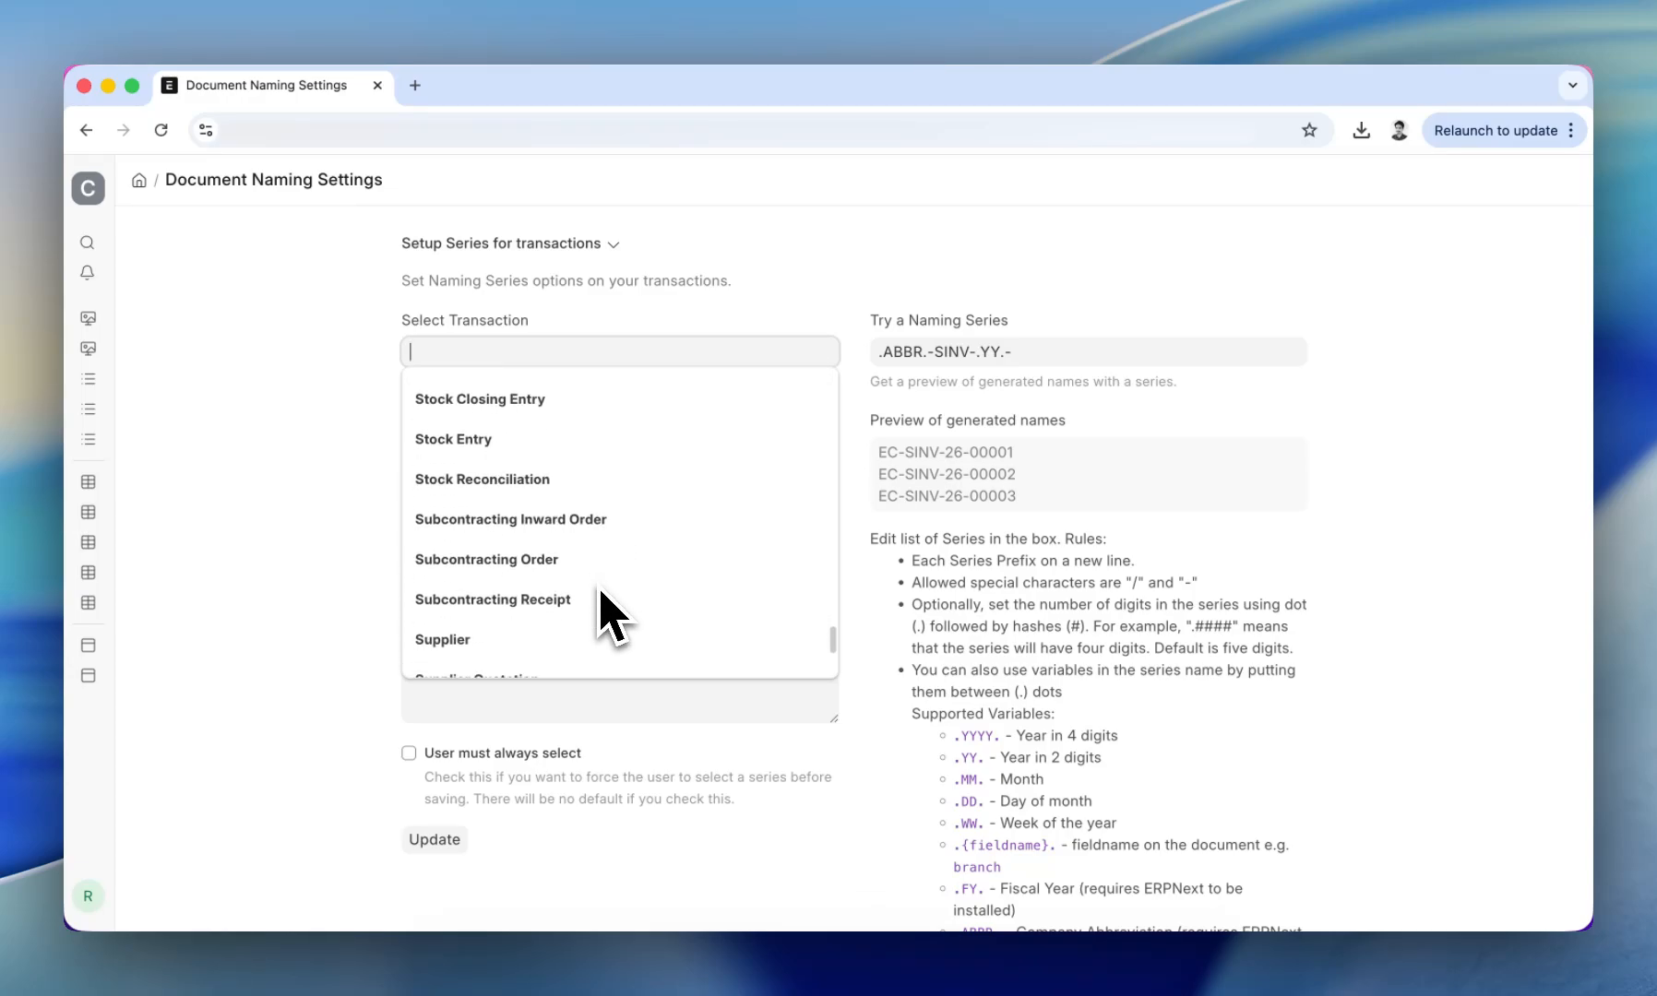
pyautogui.scroll(-3, 609, 617)
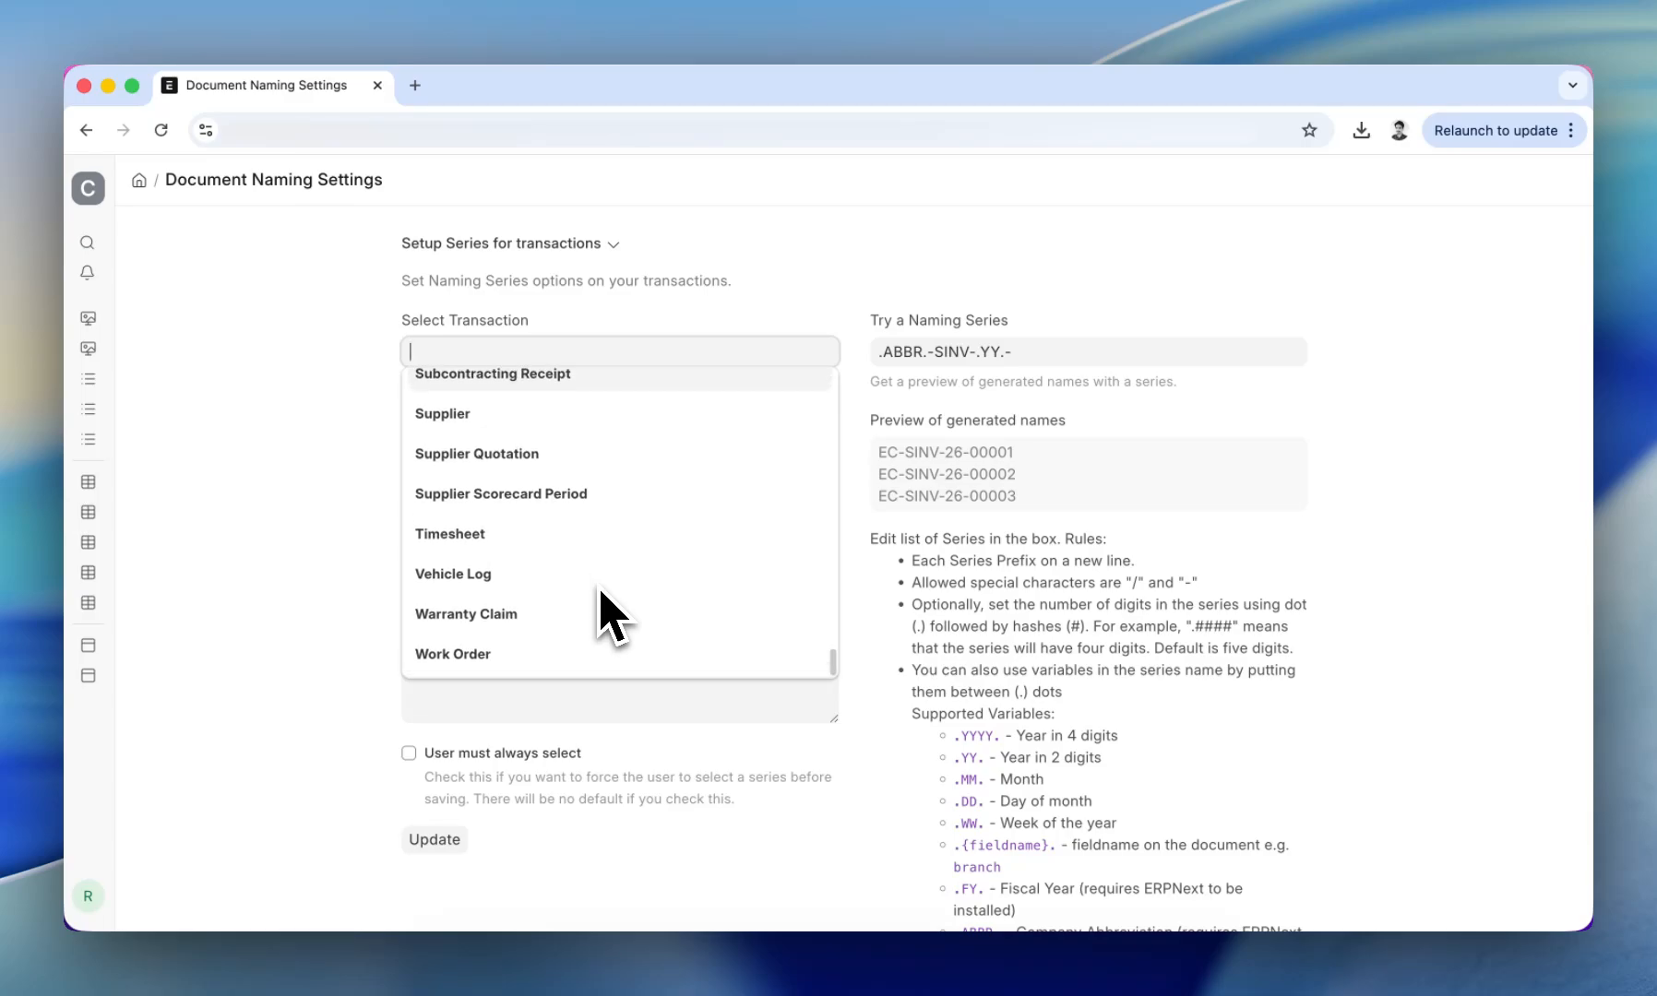